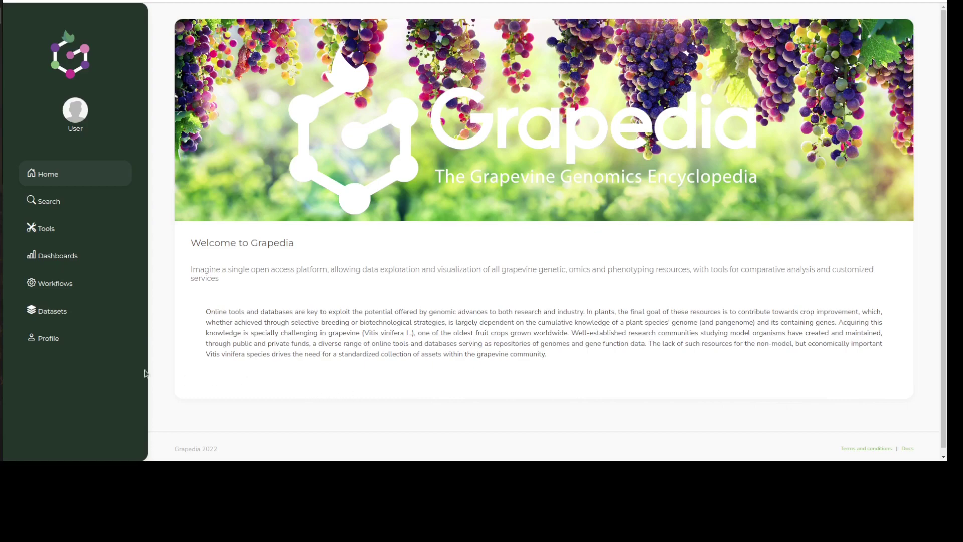
- Check the user profile, then view the Gff dataset details (version 3.0, genome, COST Integrape)
click(44, 347)
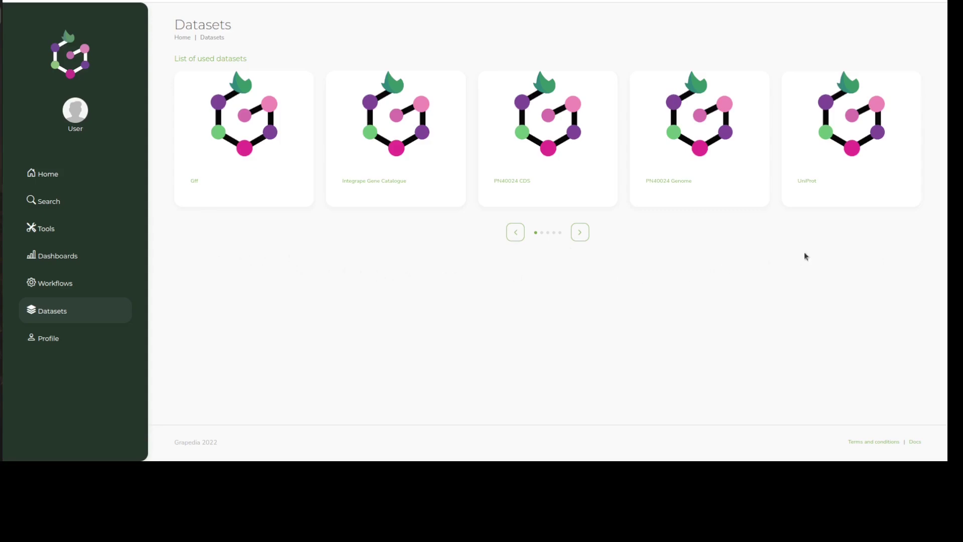
click(194, 181)
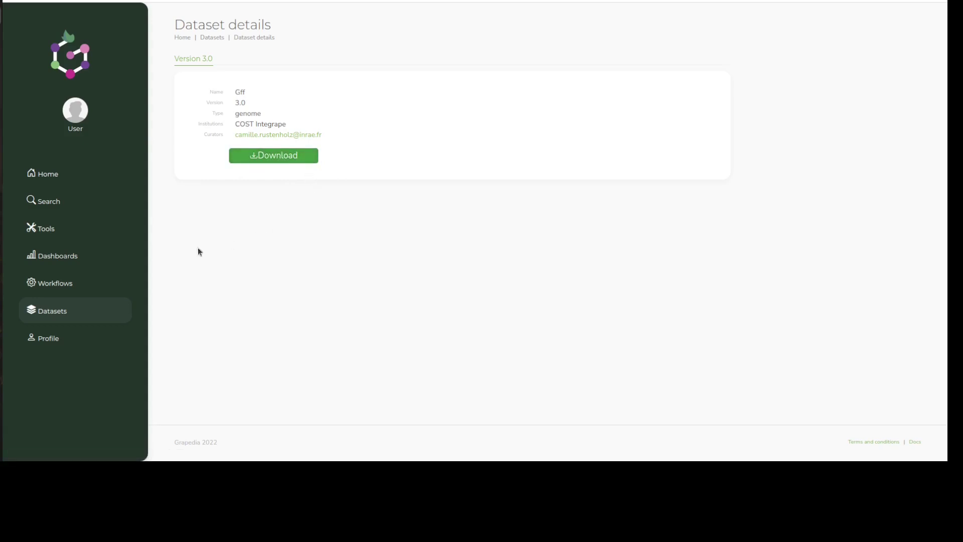
- Visit the Workflows list with RNA-seq Alignment, then the Tools page listing BLAST and JBrowse2
click(50, 285)
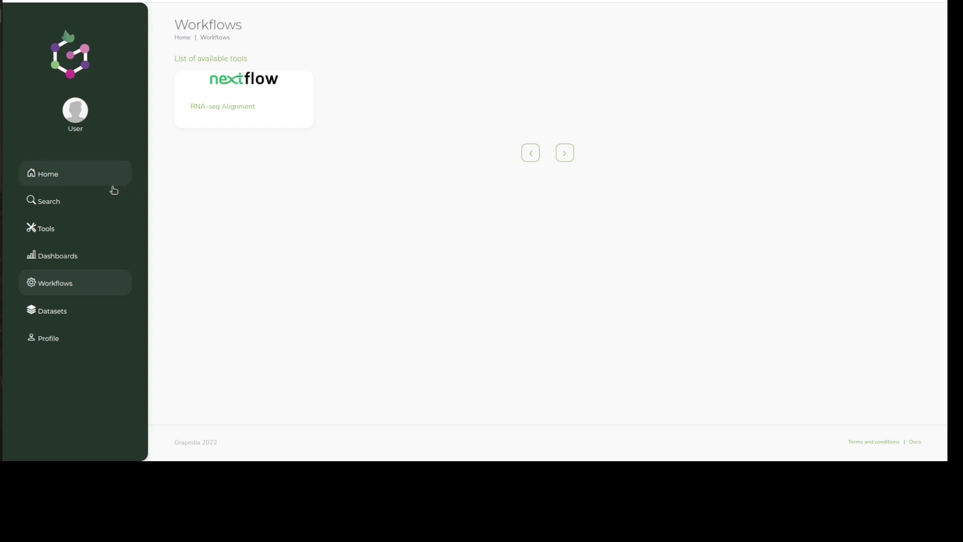
click(44, 231)
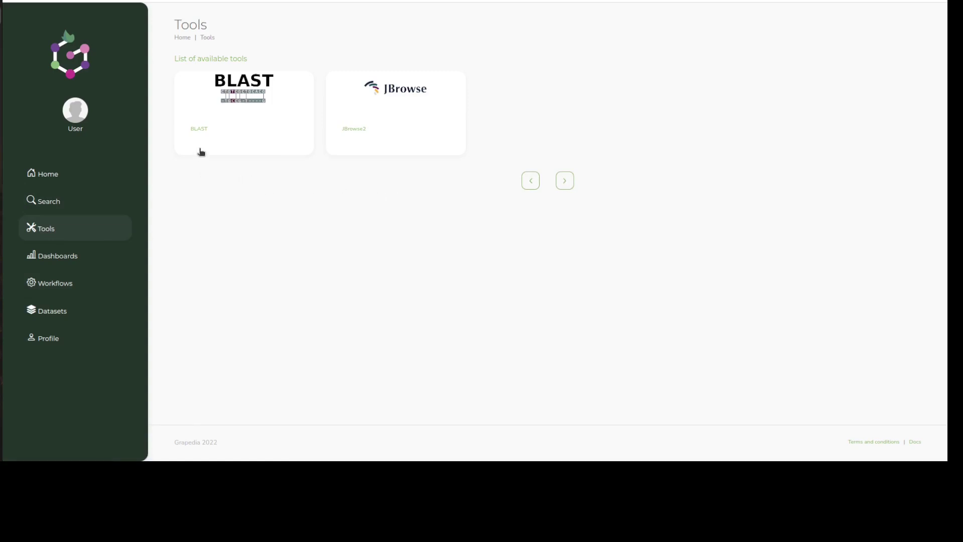
- Review the BLAST form's program types and databases, keeping blastn, then return to Tools
click(199, 129)
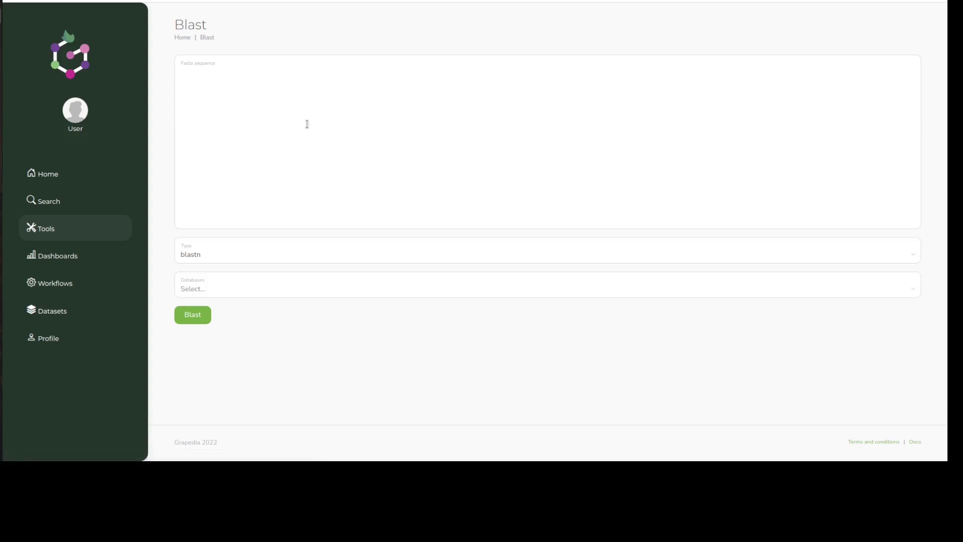
click(377, 109)
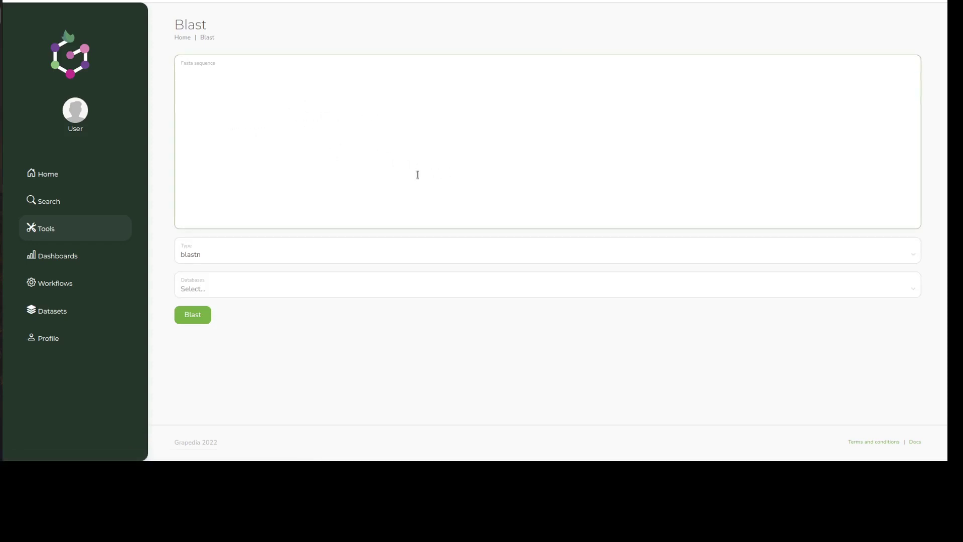
click(323, 250)
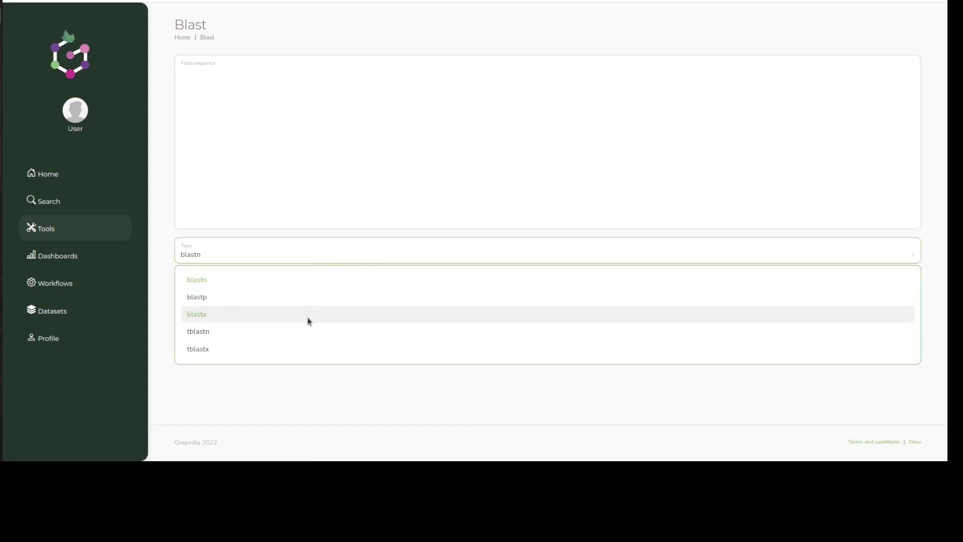
click(299, 381)
click(266, 293)
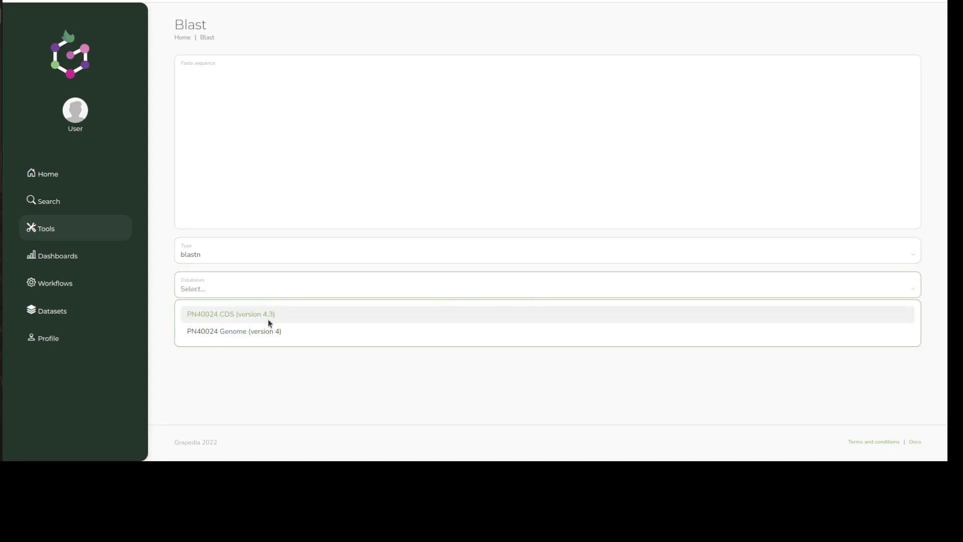
click(266, 355)
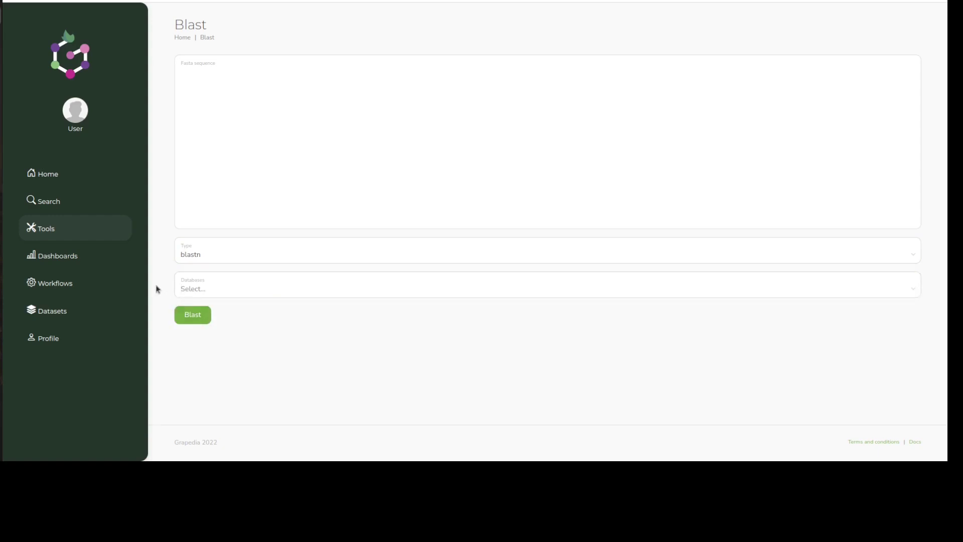
click(110, 234)
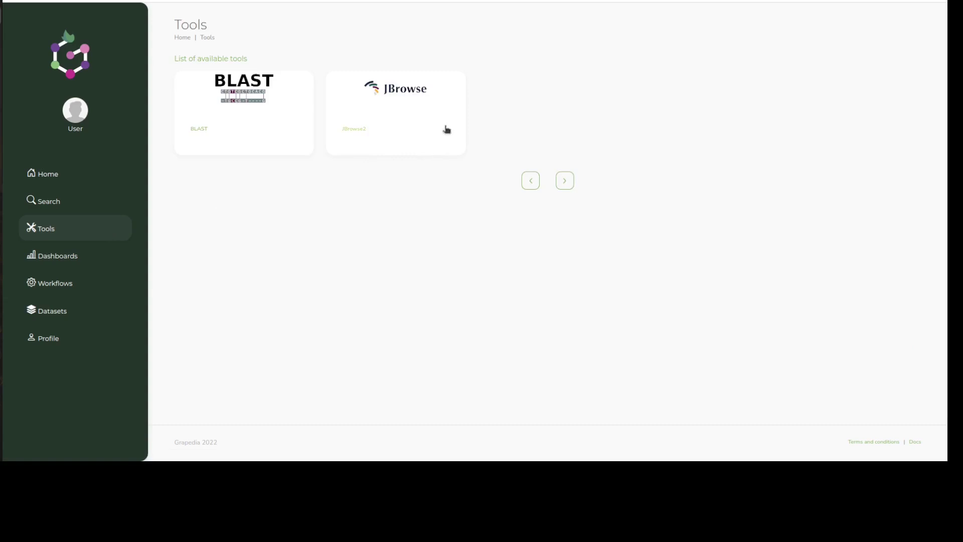
- Display the Genes V2, V1 and V0 tracks in JBrowse2, then go to gene Search
click(379, 134)
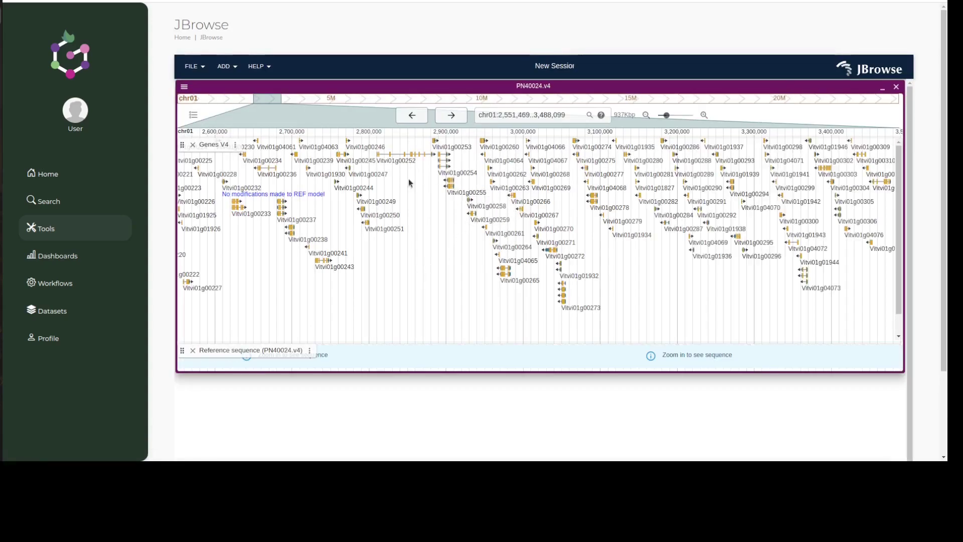
click(193, 115)
click(748, 144)
click(733, 155)
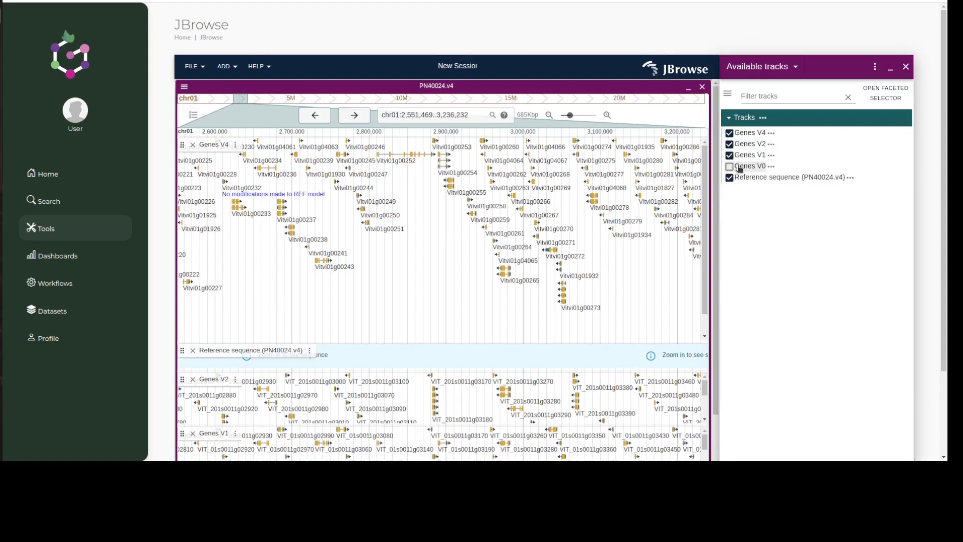
click(739, 167)
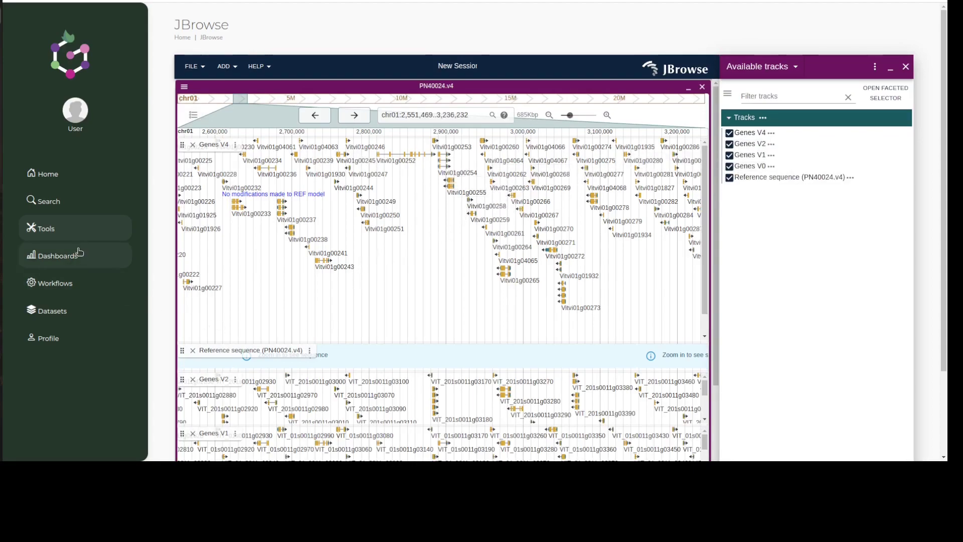
click(54, 207)
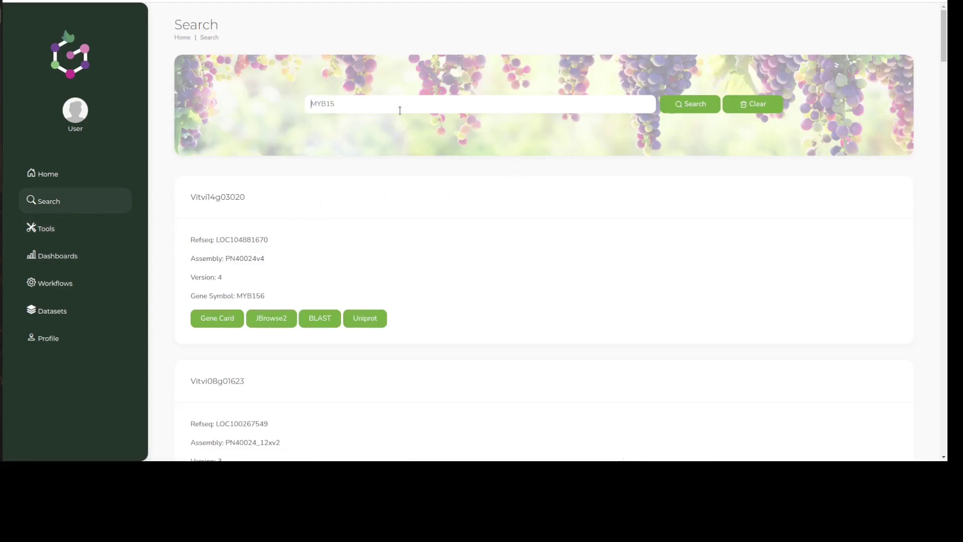
- Search genes for MYB15 and scroll down to the Vitvi05g01733 result
text(MYB15)
click(691, 103)
scroll(297, 275, down, 7)
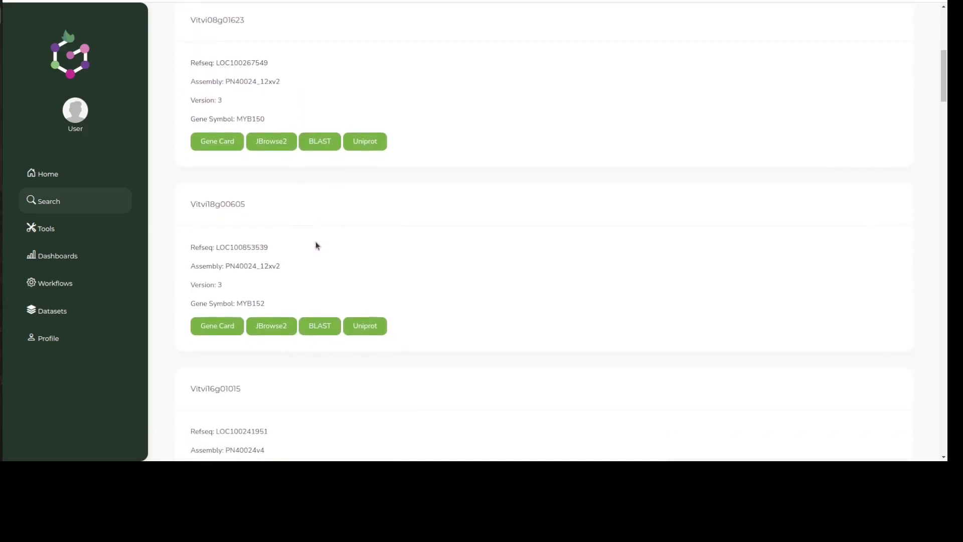
scroll(315, 244, down, 7)
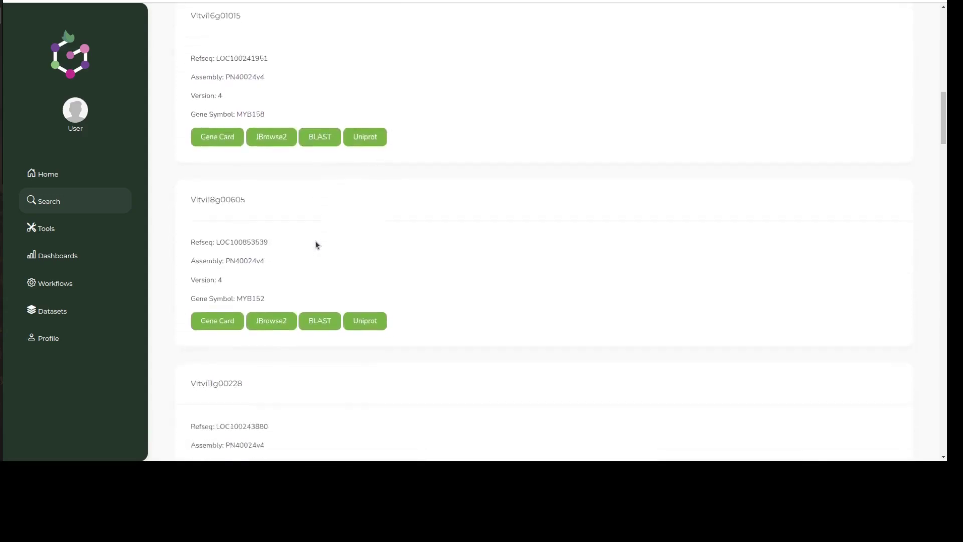
scroll(316, 245, down, 8)
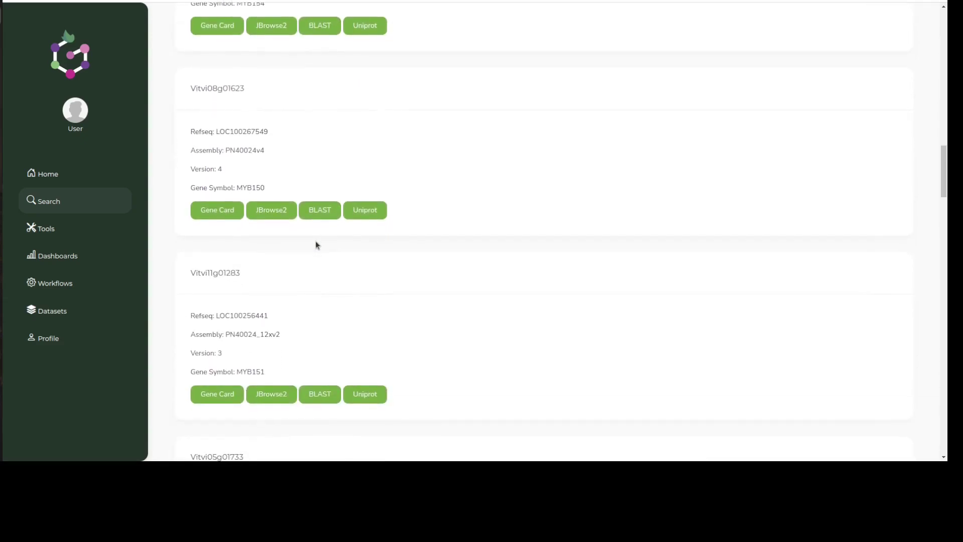
scroll(316, 245, down, 6)
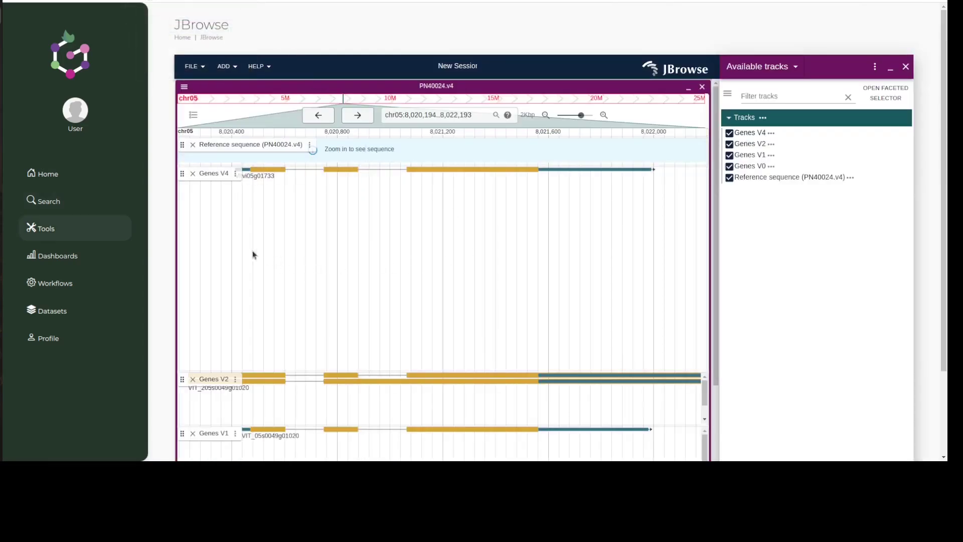
- Browse Vitvi05g01733 across the Genes V4, V2, V1 and V0 tracks, then return to results
scroll(572, 248, down, 1)
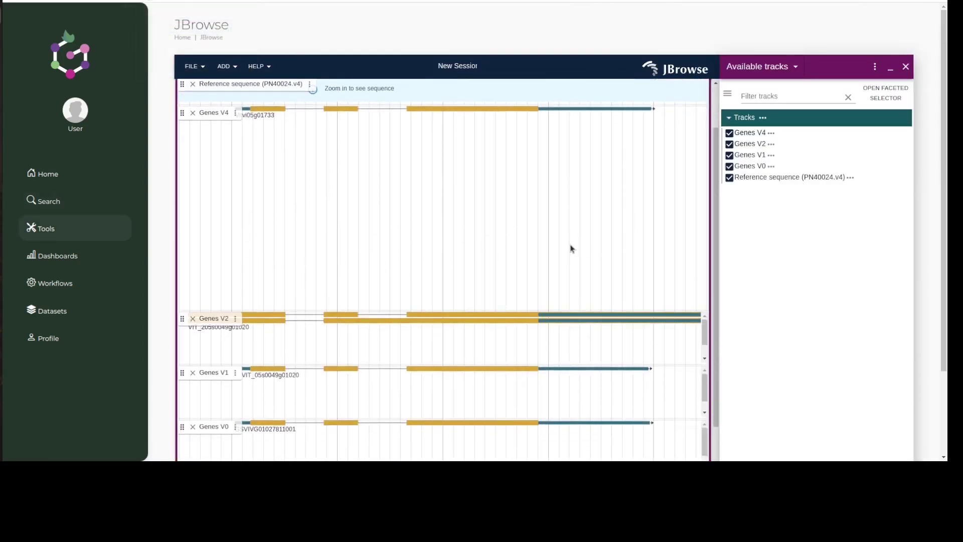
scroll(564, 241, down, 1)
scroll(546, 235, down, 1)
scroll(546, 234, up, 3)
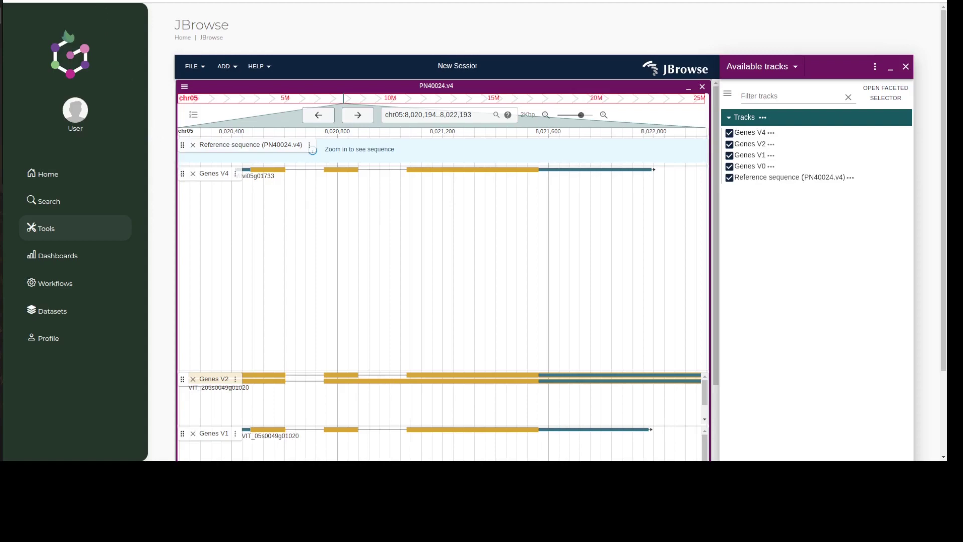
key(alt+Left)
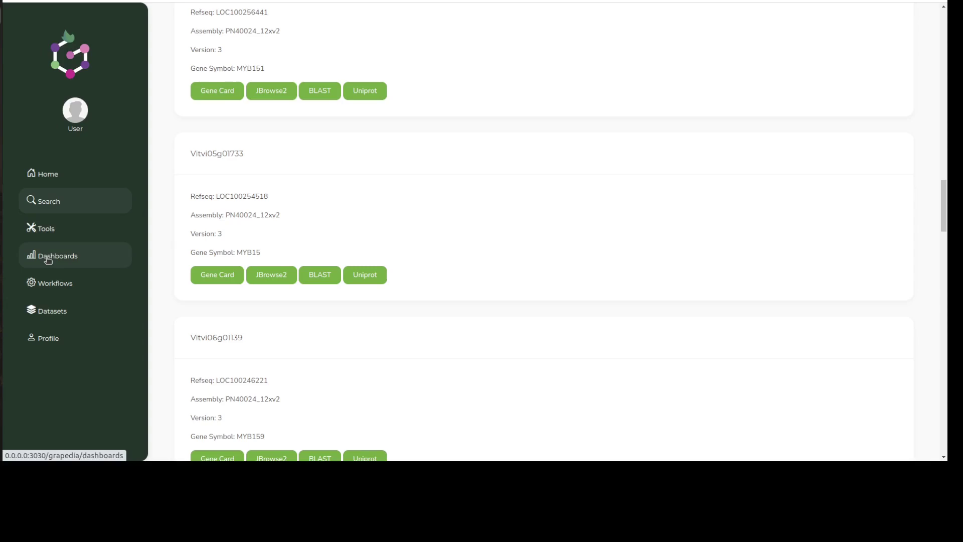
- Open the Gene Card dashboard and choose MYB15 from the gene autocomplete after typing M
click(93, 262)
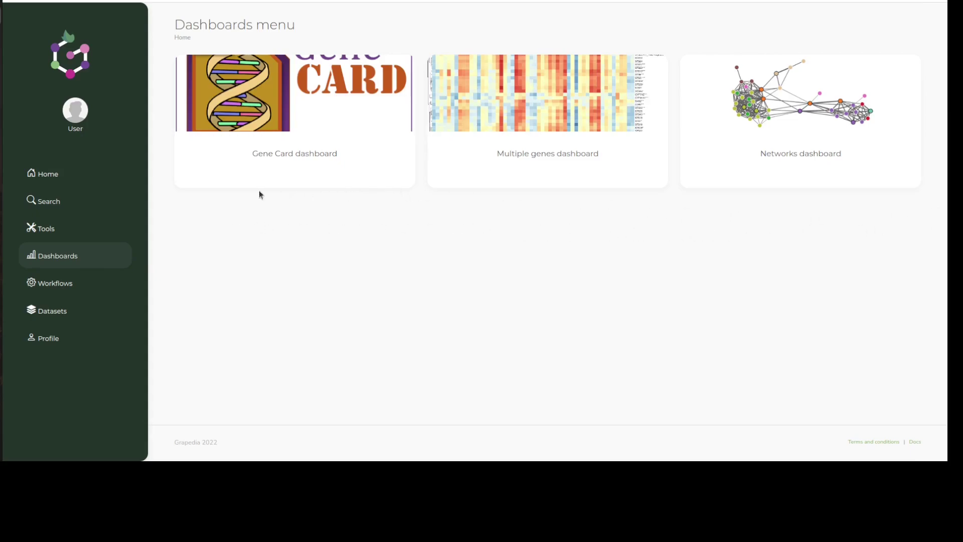
click(298, 156)
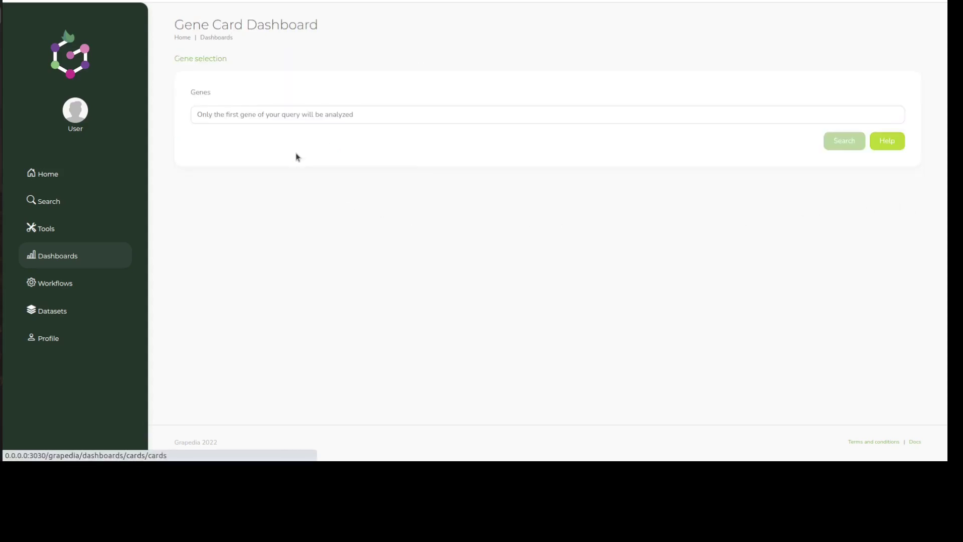
click(274, 117)
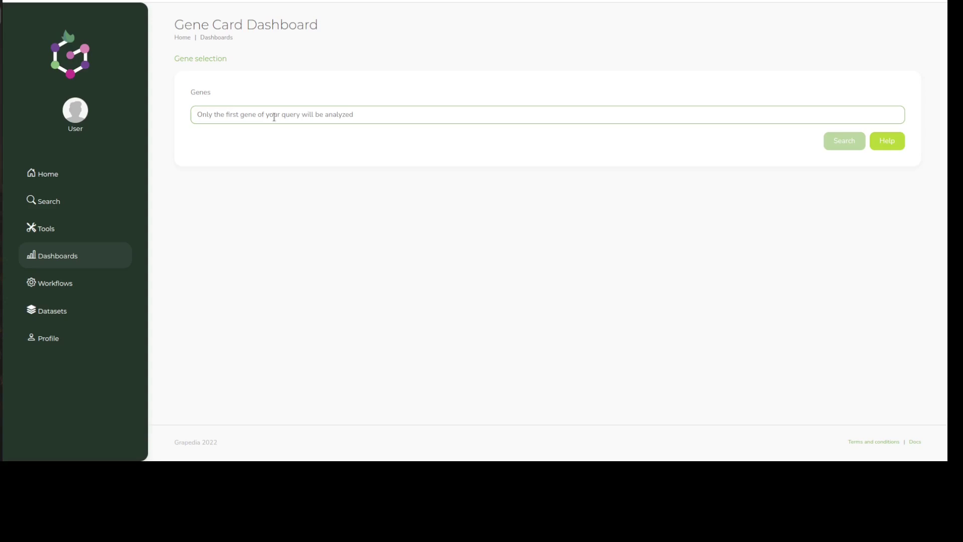
text(MYB15)
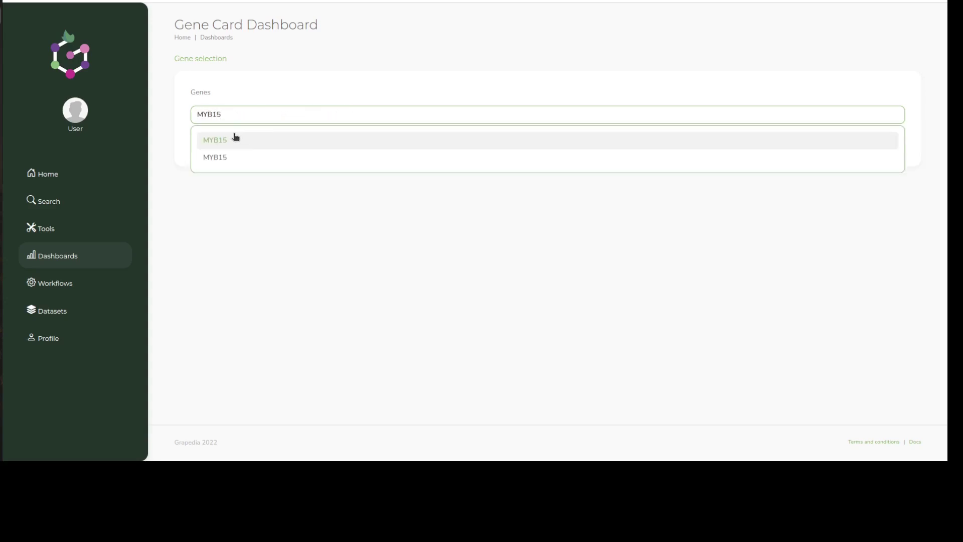
click(237, 137)
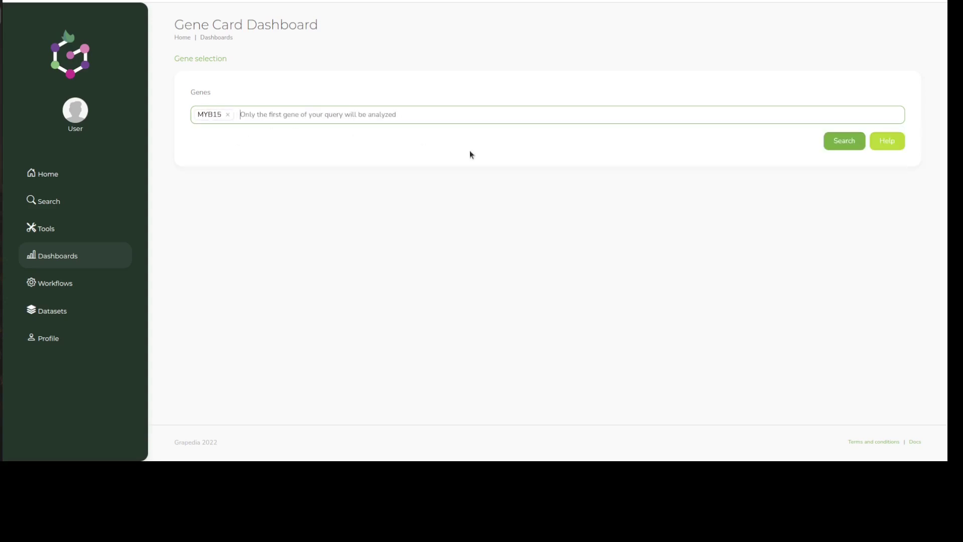
- Show the MYB15 gene card and open its Gramene link in a new tab
click(842, 143)
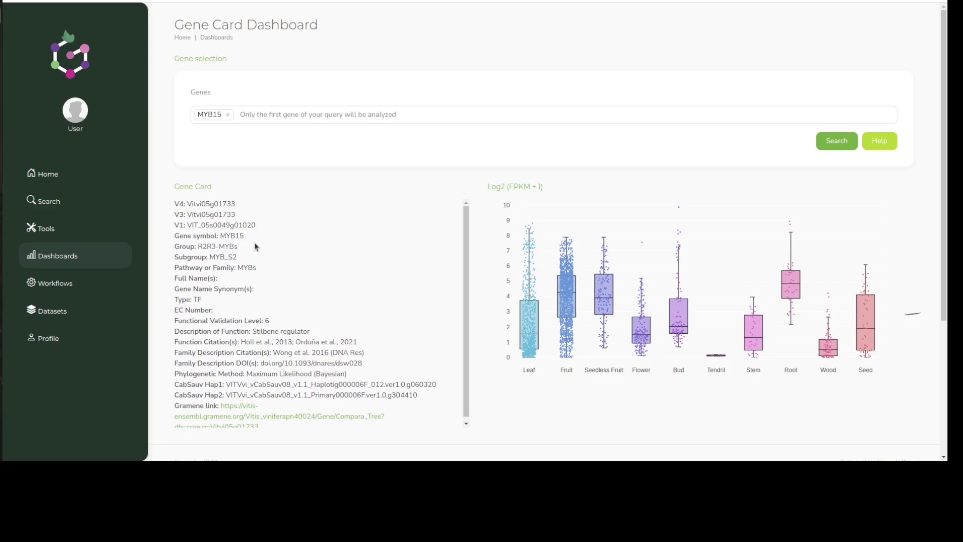
scroll(266, 379, down, 1)
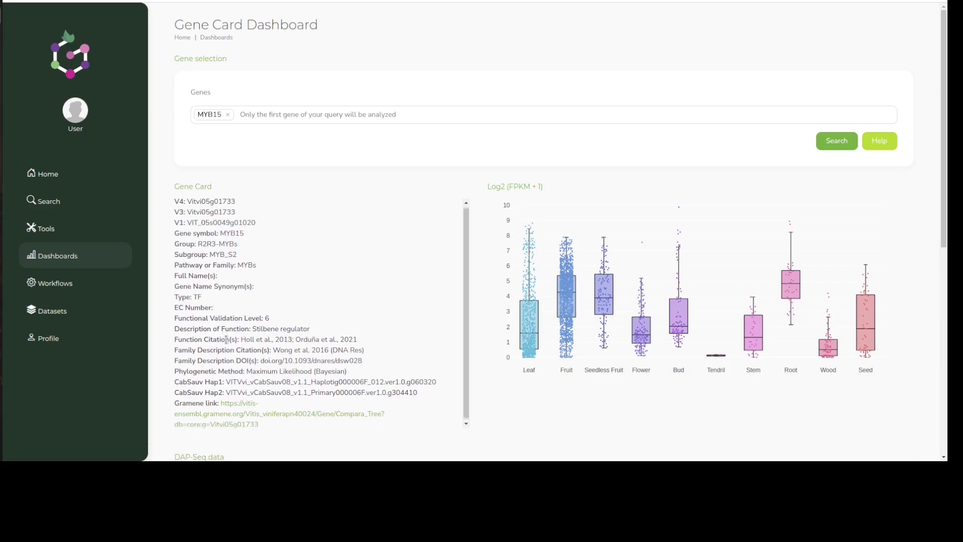
right_click(256, 413)
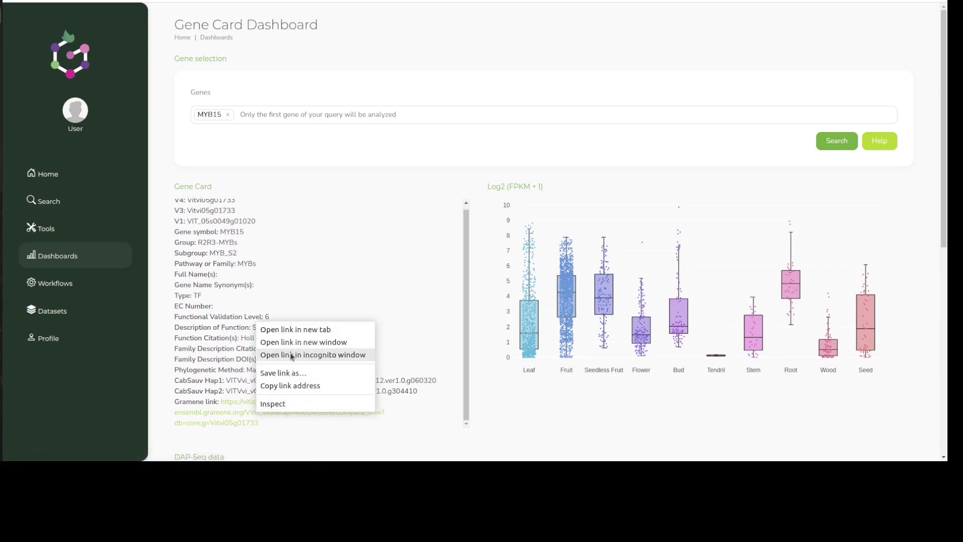
click(300, 333)
- Inspect Vitvi05g01733's gene tree in the Gramene tab, then switch back to Grapedia's Gene Card
key(ctrl+Tab)
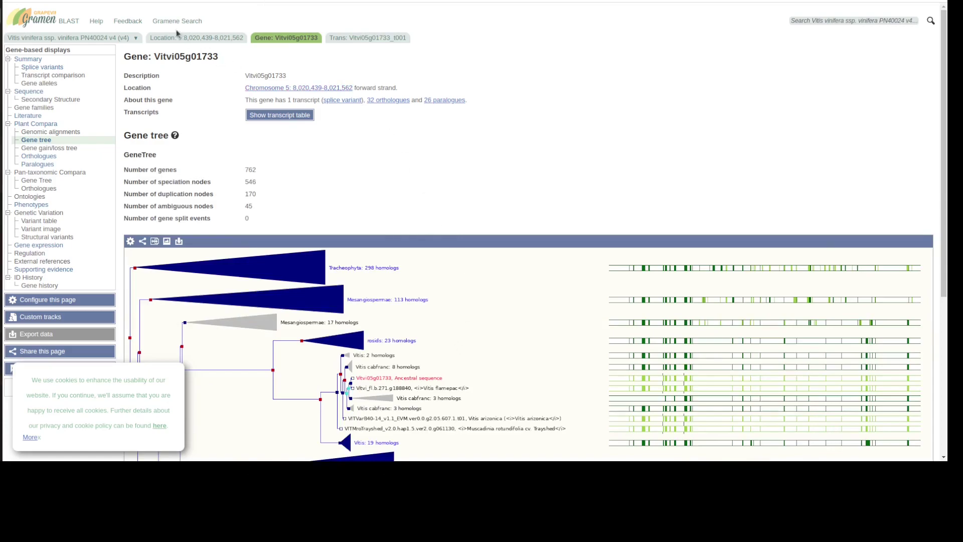
key(ctrl+Tab)
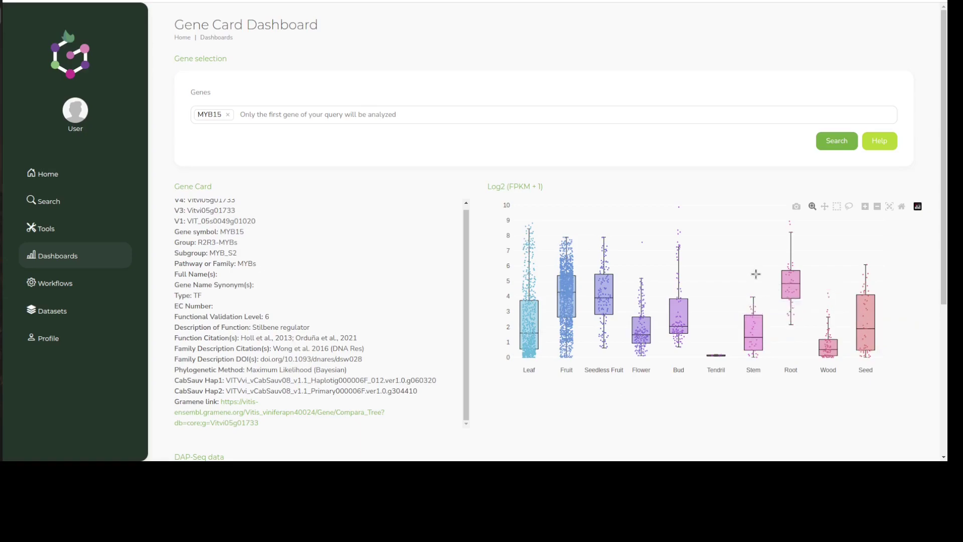
- Show MYB15's Leaf co-expression network and inspect the STS31 and STS18 target rows
scroll(756, 274, down, 5)
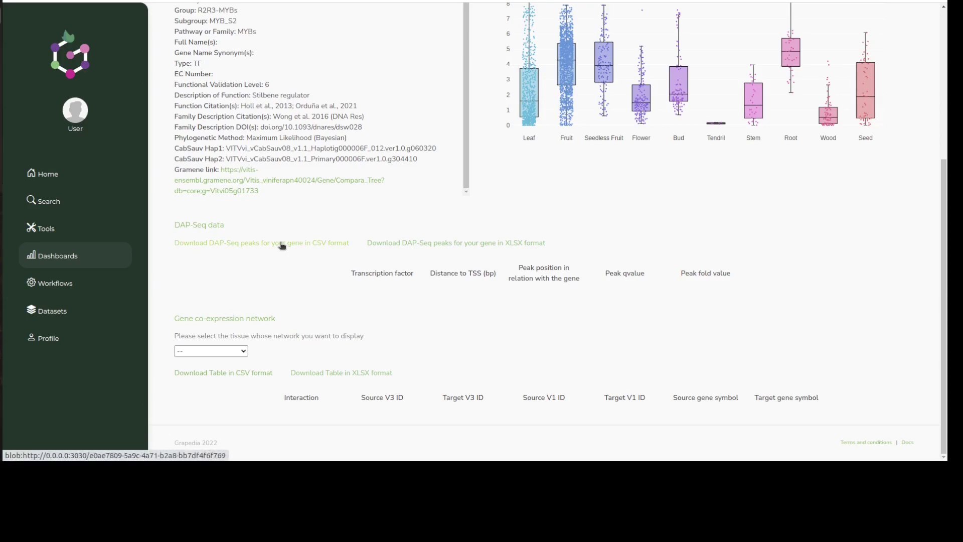
click(232, 353)
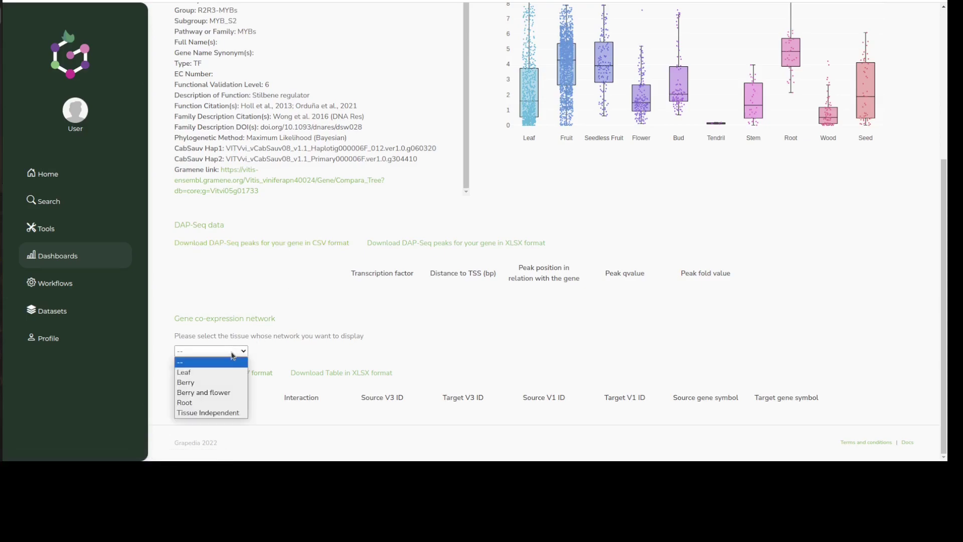
click(214, 374)
scroll(596, 249, down, 4)
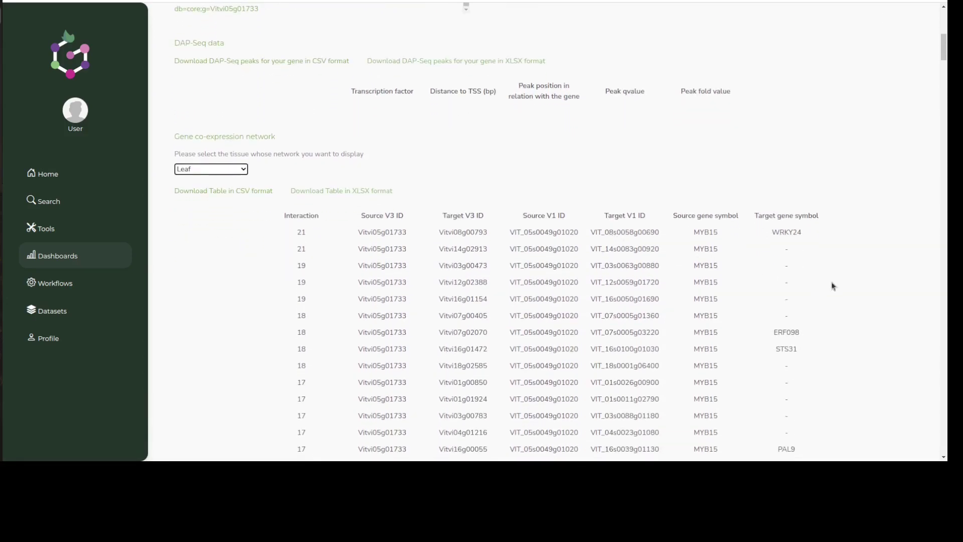
scroll(335, 404, down, 1)
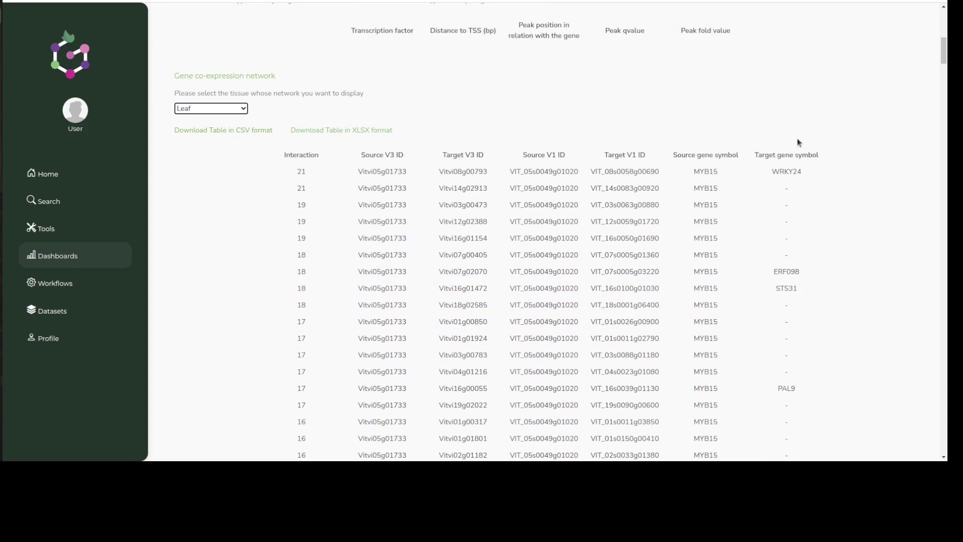
double_click(785, 287)
scroll(835, 277, down, 3)
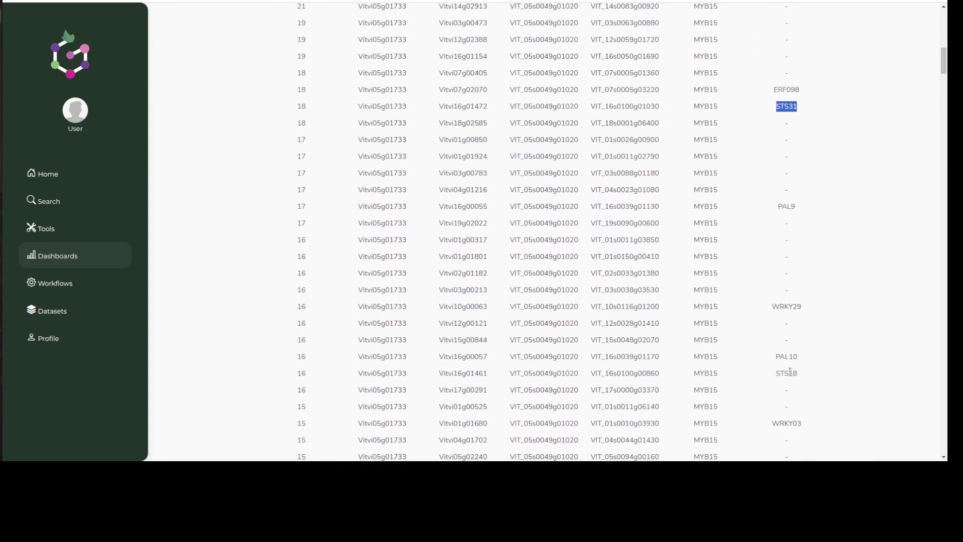
double_click(789, 372)
scroll(708, 331, up, 4)
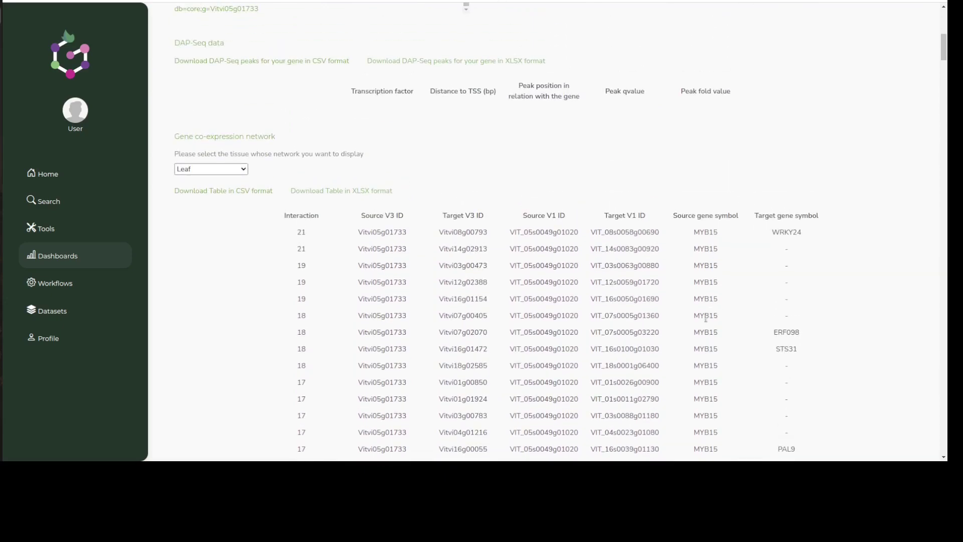
- Switch the network to Tissue Independent and check the STS31 partner row
click(232, 168)
click(220, 231)
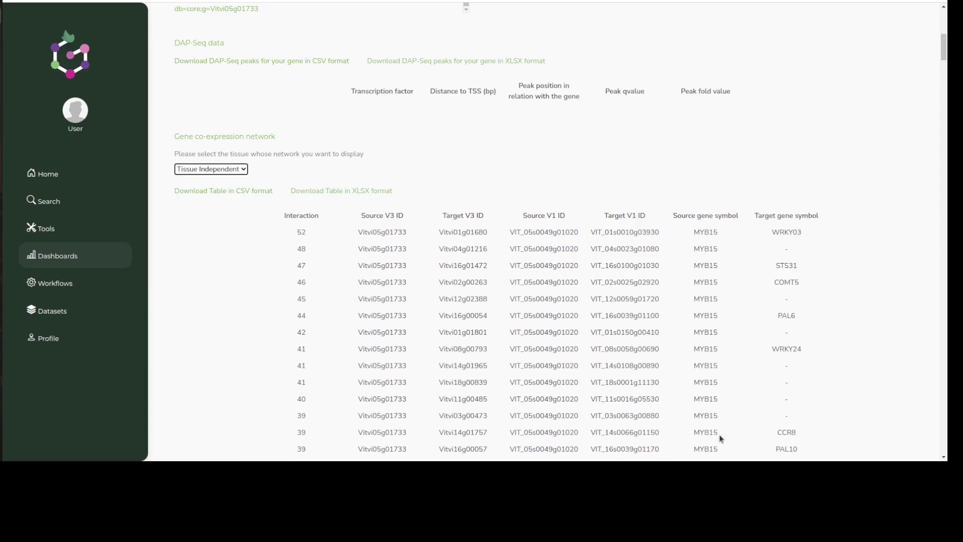
double_click(792, 264)
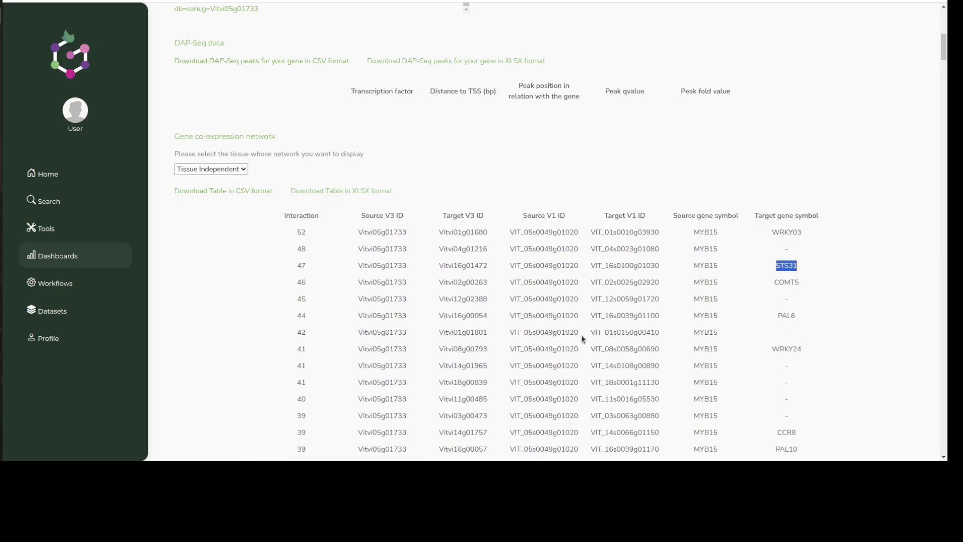
click(856, 375)
scroll(853, 367, up, 4)
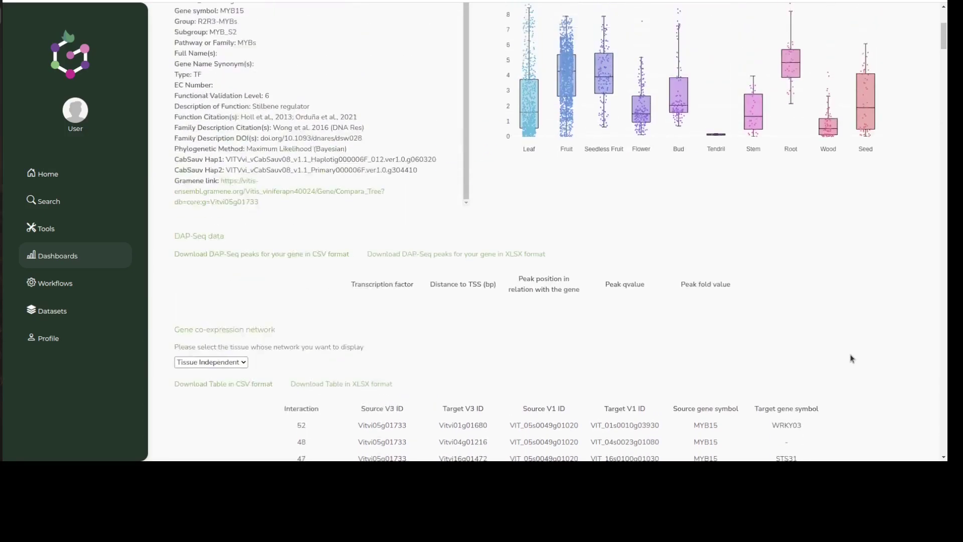
scroll(851, 358, up, 5)
- Look up STS31 (Vitvi16g01472, stilbene synthase) on the Gene Card from the gene autocomplete
click(237, 115)
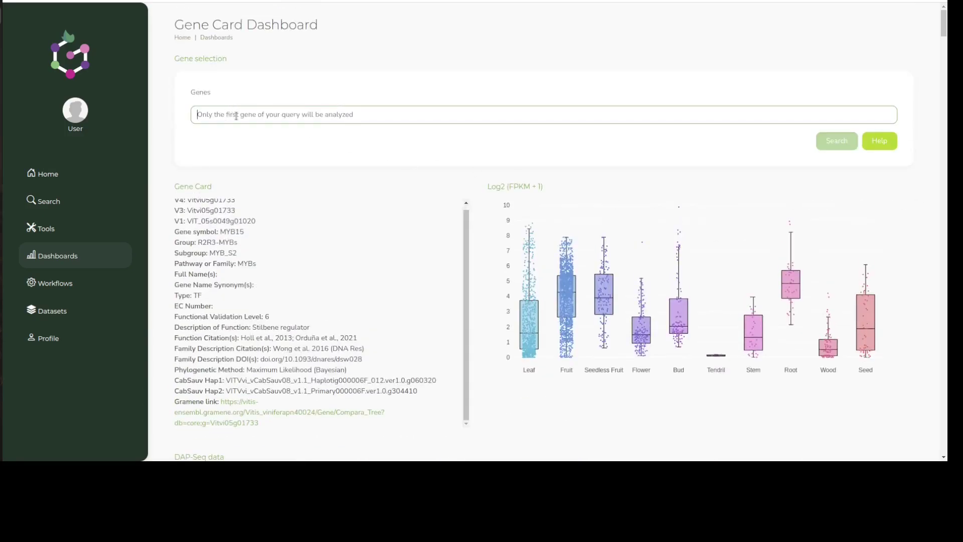
text(STS31)
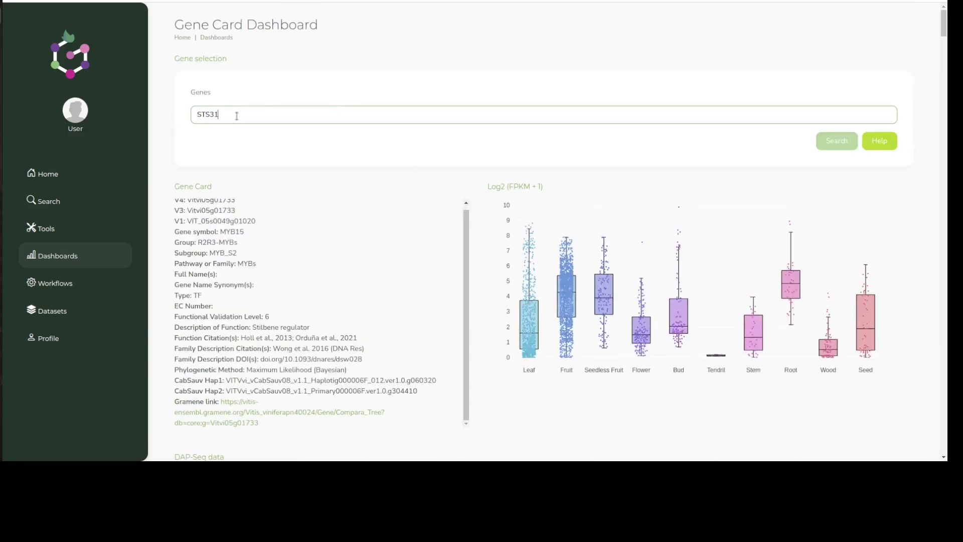
click(786, 145)
click(837, 142)
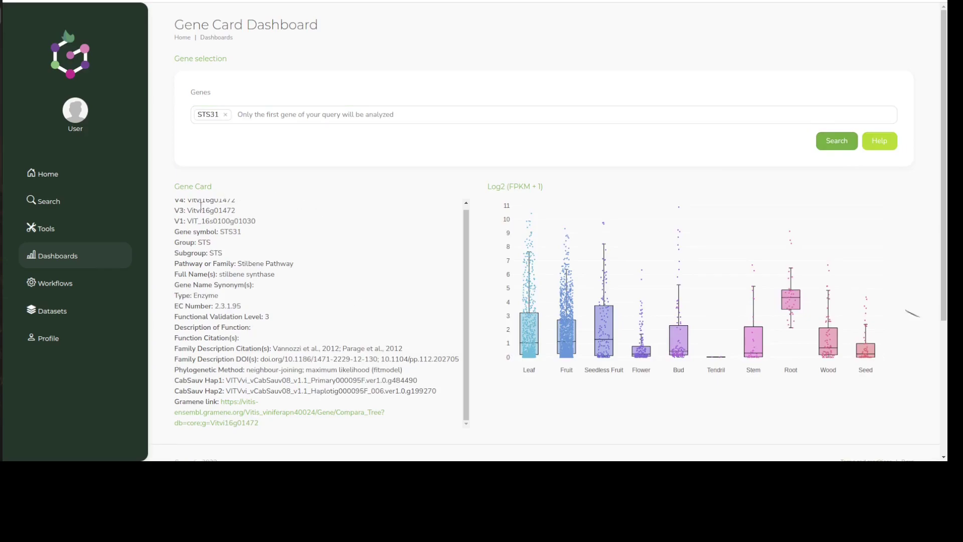
scroll(223, 235, up, 1)
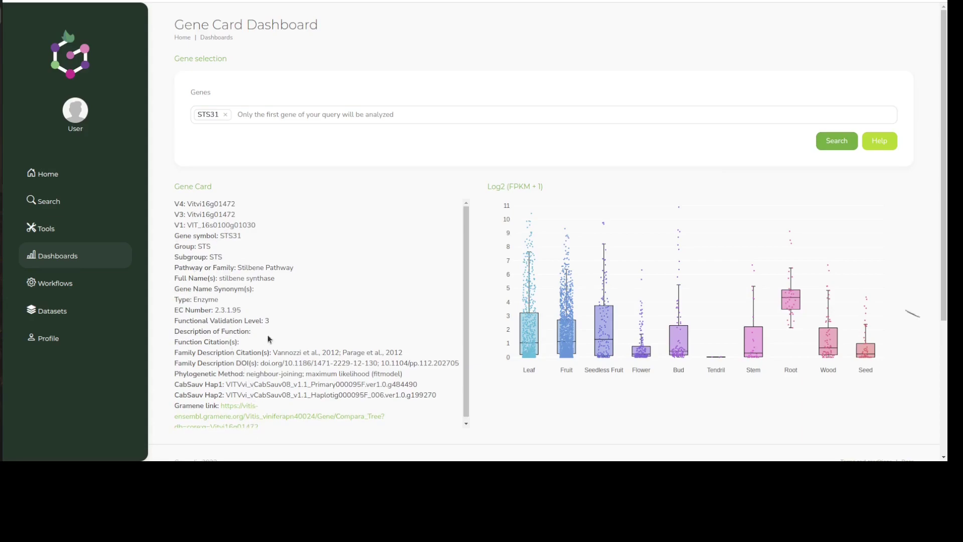
- Open STS31's Gramene link in a new tab, view the gene-not-found page, and return to Grapedia
right_click(240, 419)
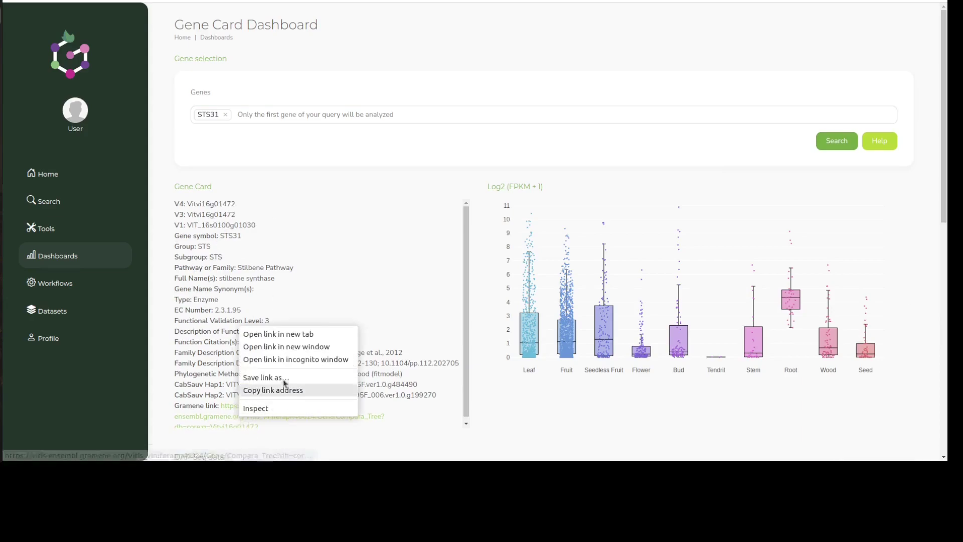
click(282, 335)
key(ctrl+Tab)
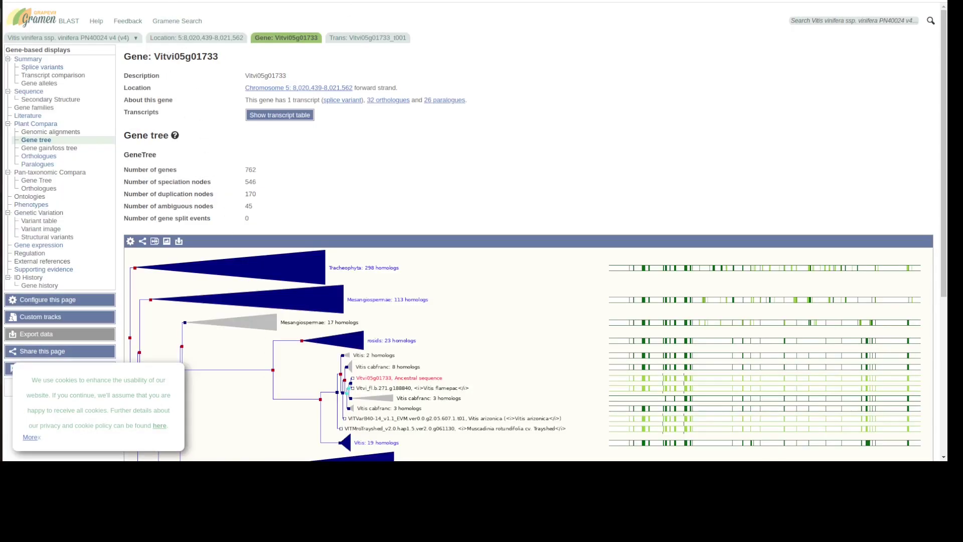
key(ctrl+shift+Tab)
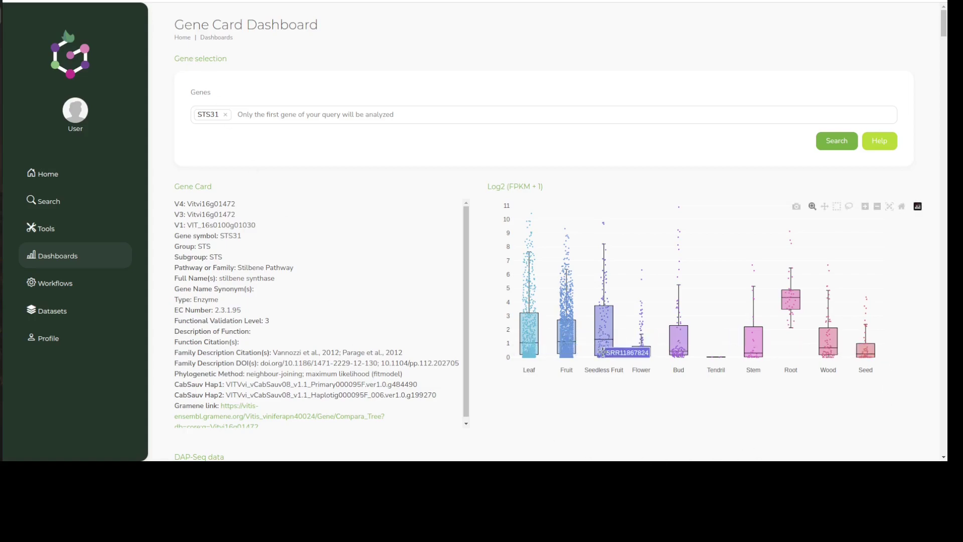
- Scroll through STS31's DAP-Seq peaks and co-expression partner tables
scroll(603, 353, down, 4)
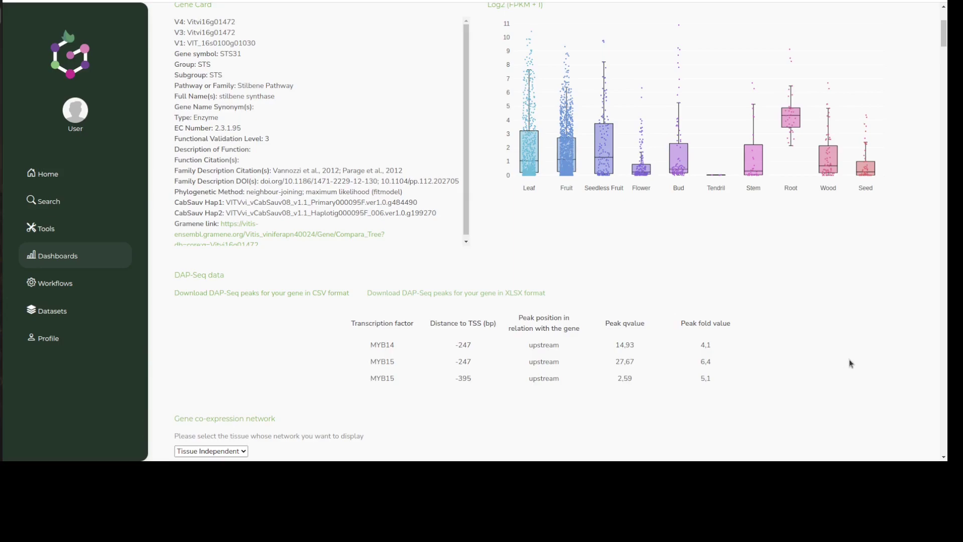
scroll(852, 362, down, 3)
scroll(813, 319, down, 1)
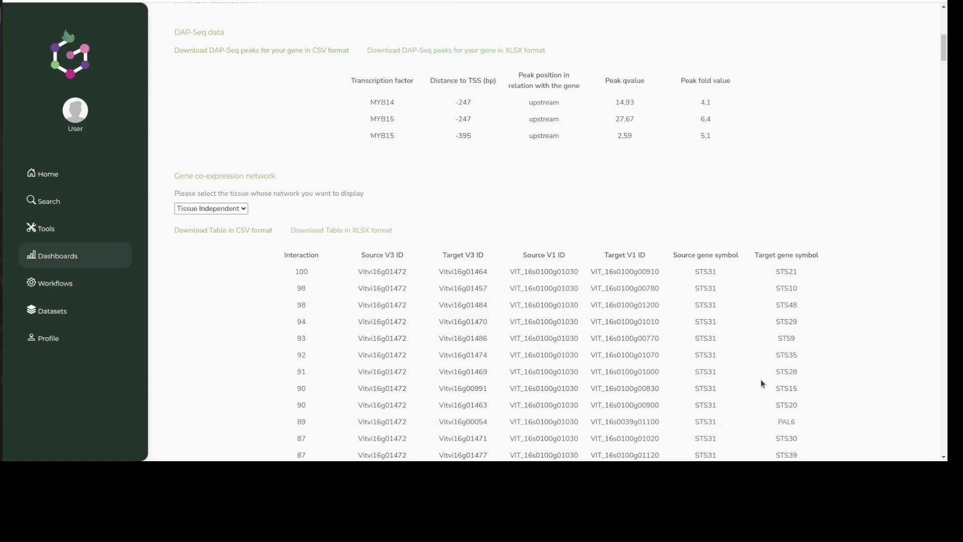
scroll(761, 380, up, 7)
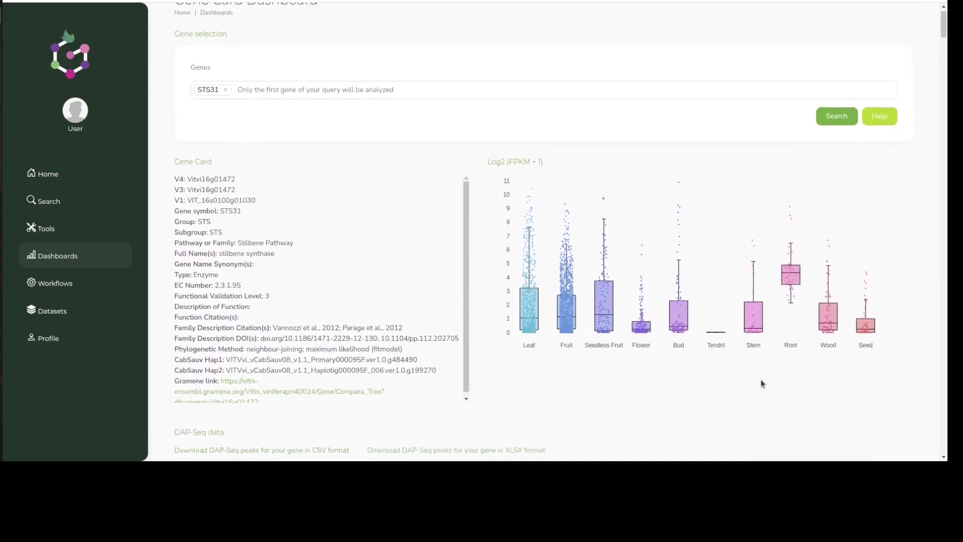
scroll(761, 380, down, 3)
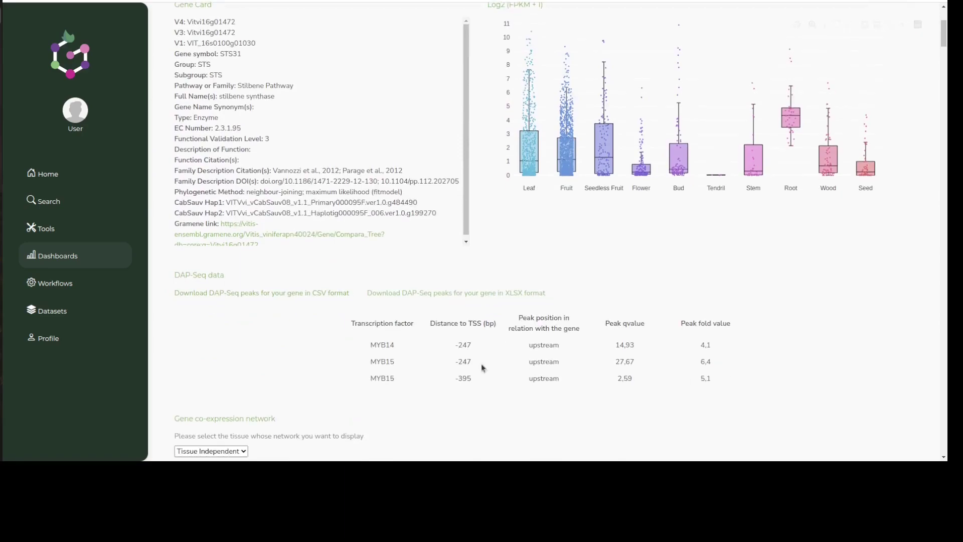
scroll(420, 225, up, 3)
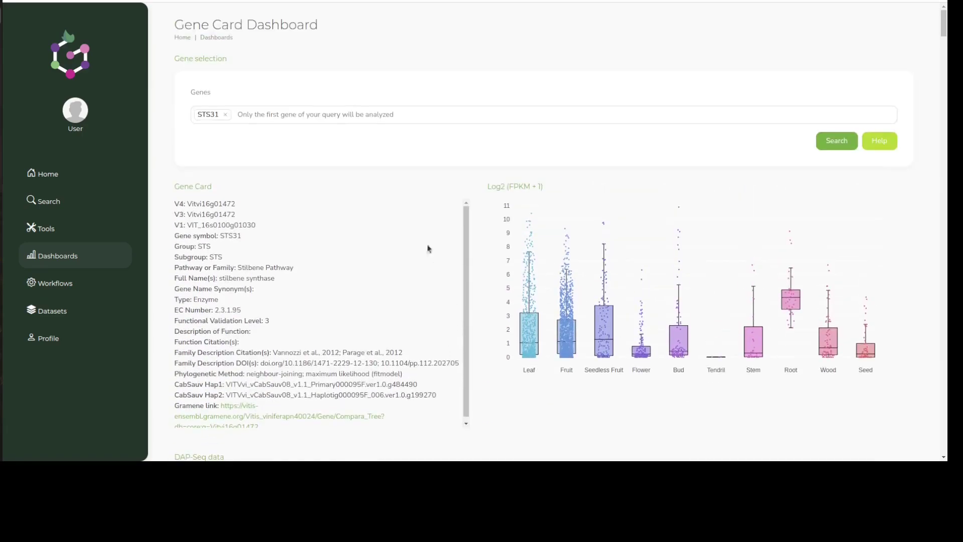
- Open the Multiple genes dashboard and add MYB15 as the first gene
click(216, 37)
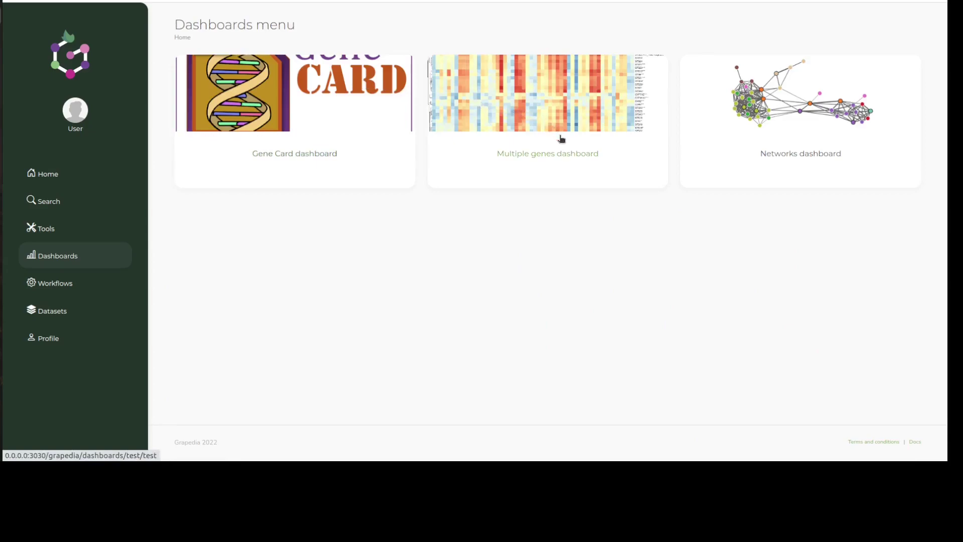
click(560, 155)
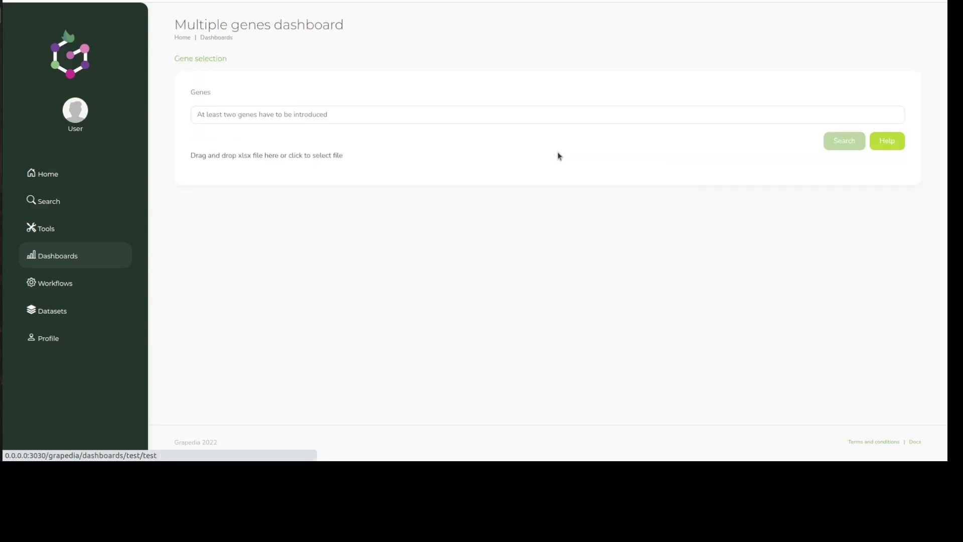
click(315, 116)
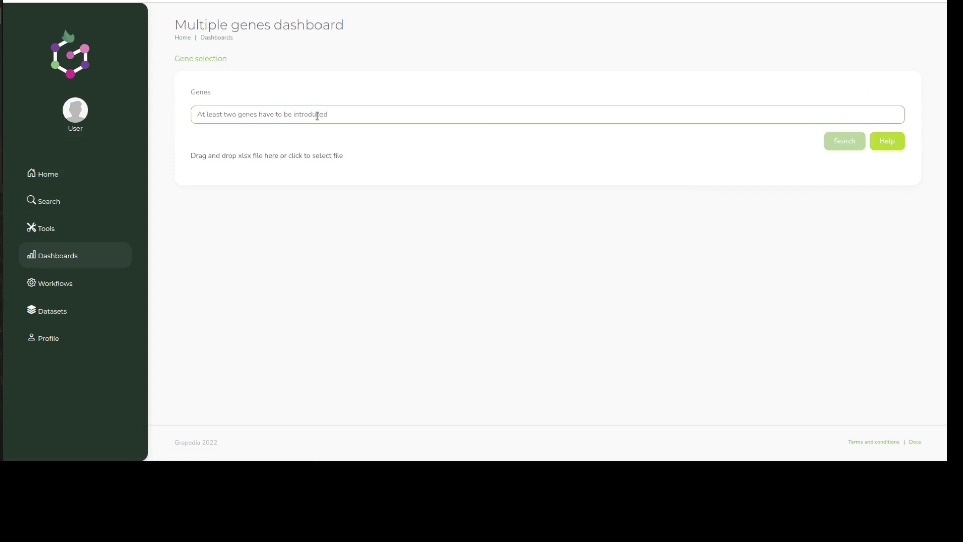
text(MYB15)
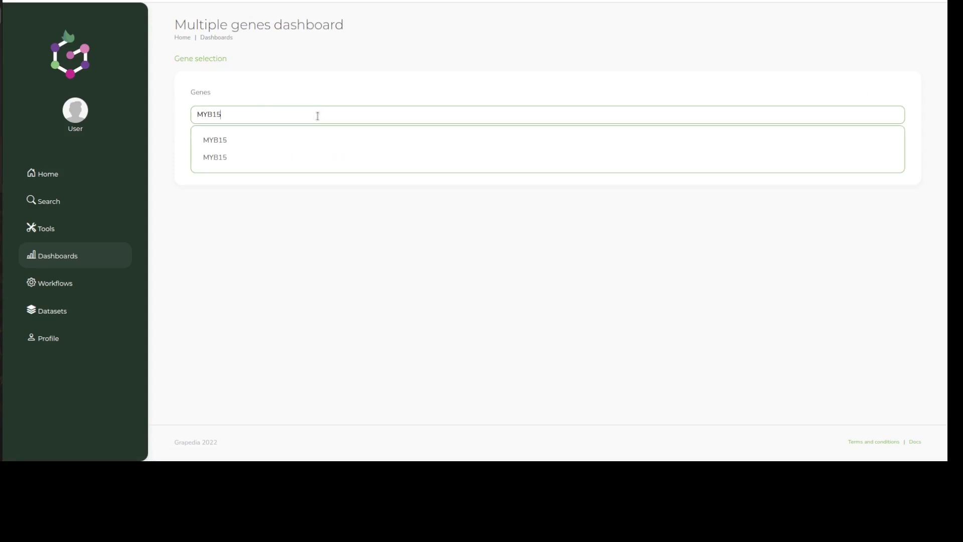
key(Down)
key(Return)
- Add MYB14 and STS31 to the gene list and run the heatmap search
text(MYB14)
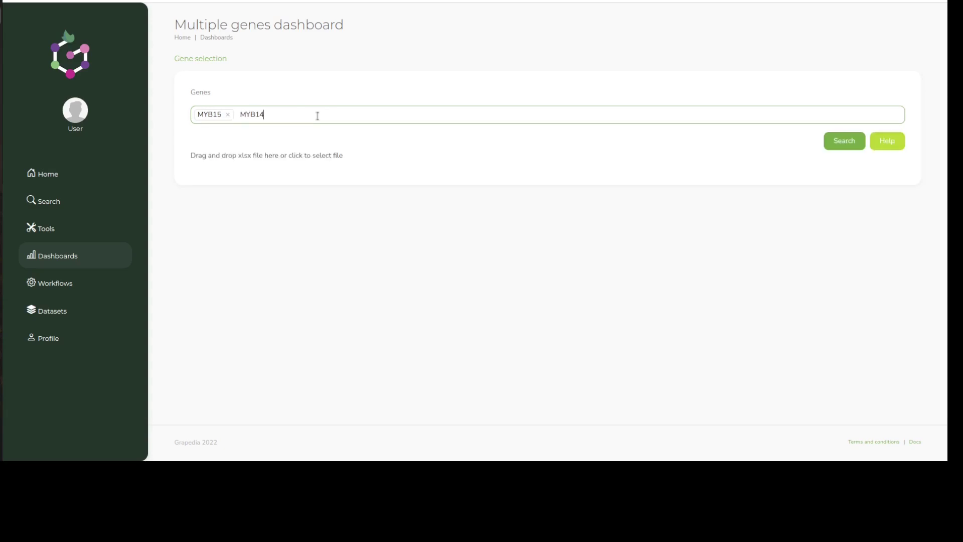
key(Down)
key(Return)
text(STS31)
click(230, 140)
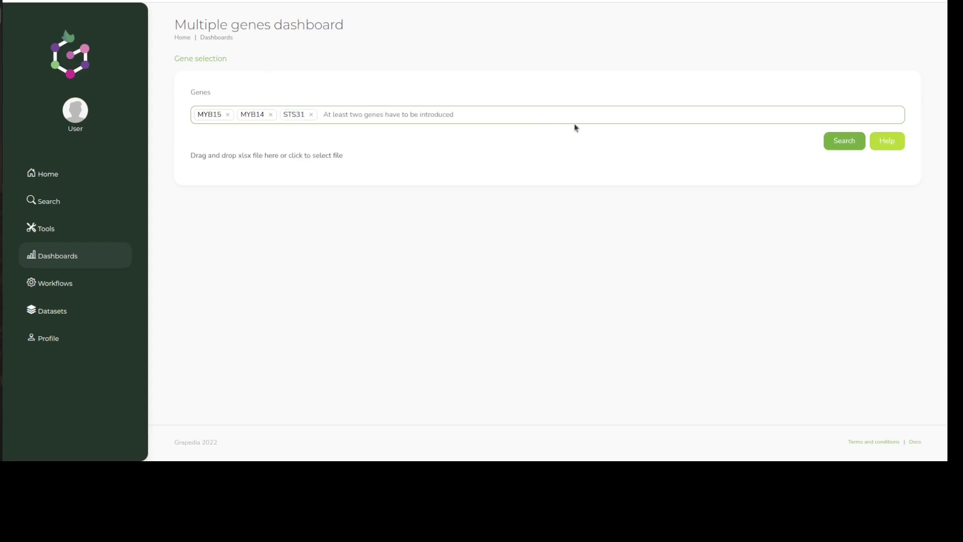
click(834, 147)
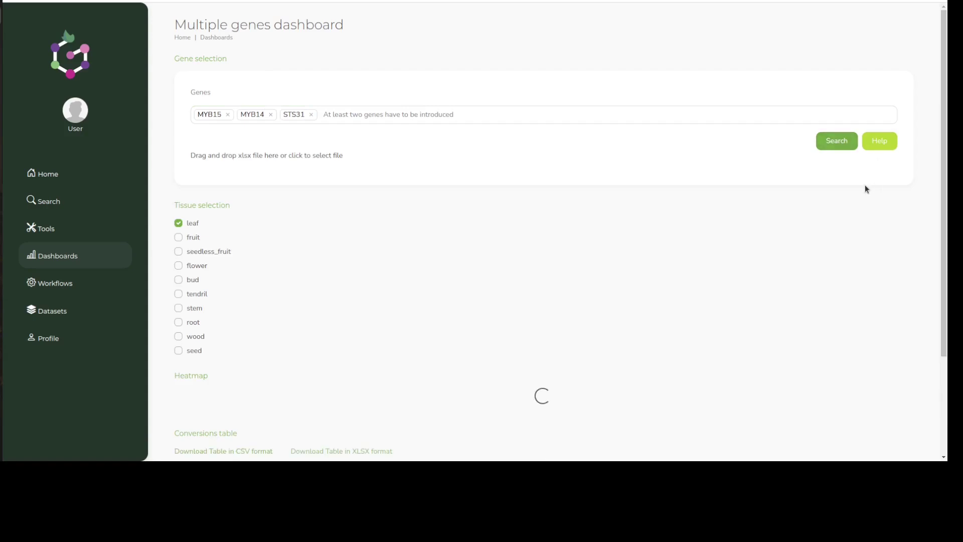
- Compare heatmap tissues, ending with fruit and seedless_fruit selected and leaf removed
scroll(830, 218, down, 4)
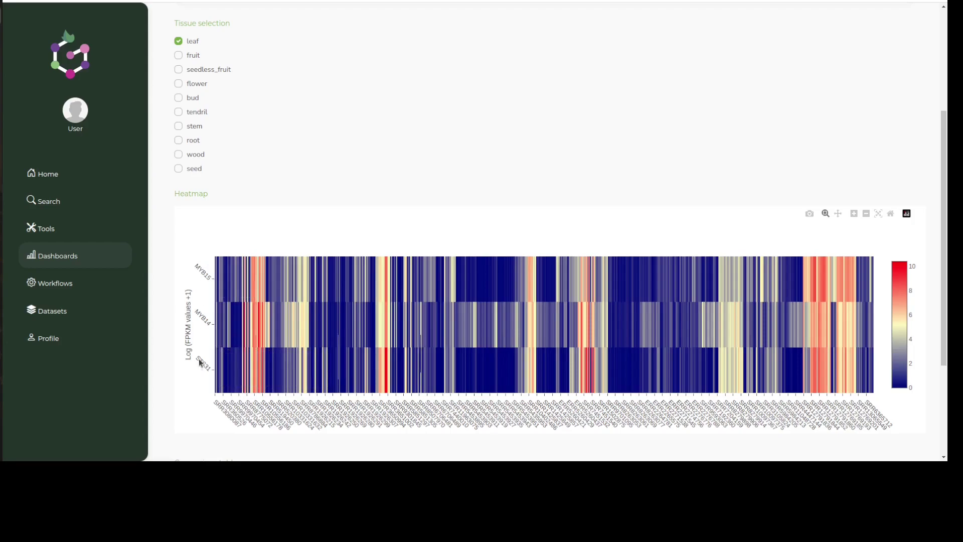
click(179, 55)
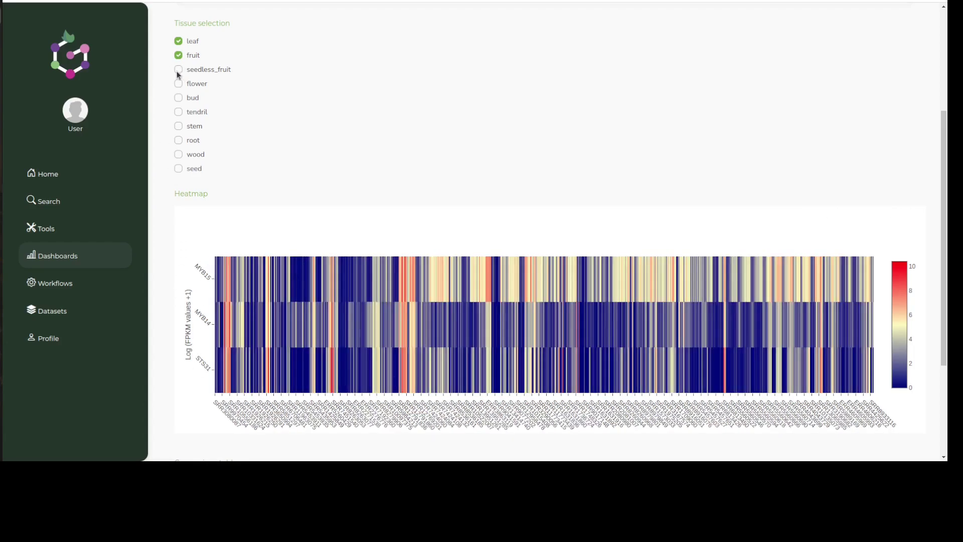
click(179, 72)
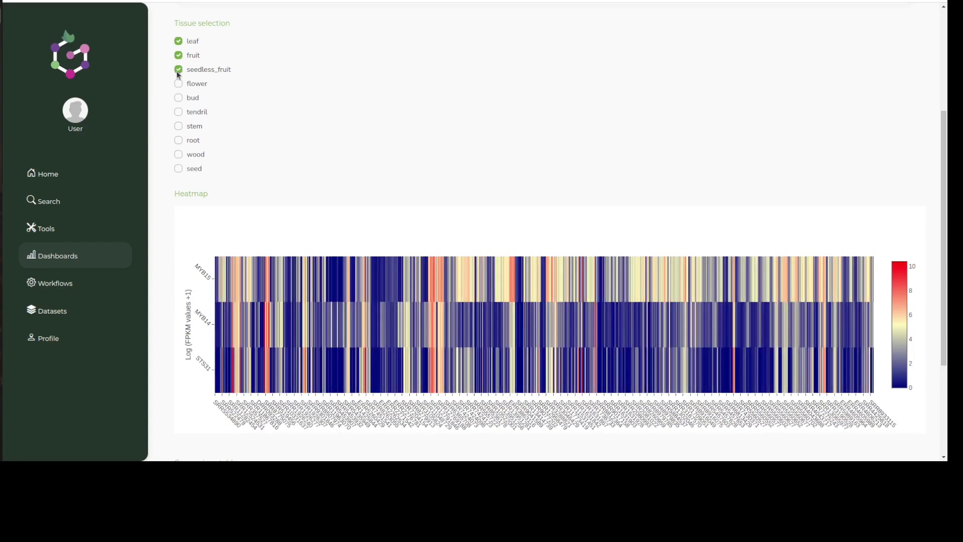
click(179, 43)
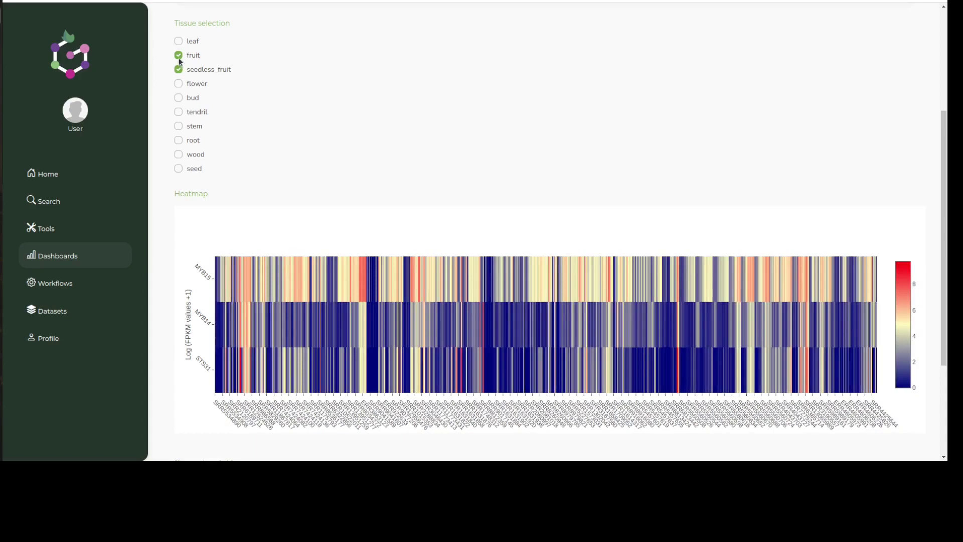
click(179, 59)
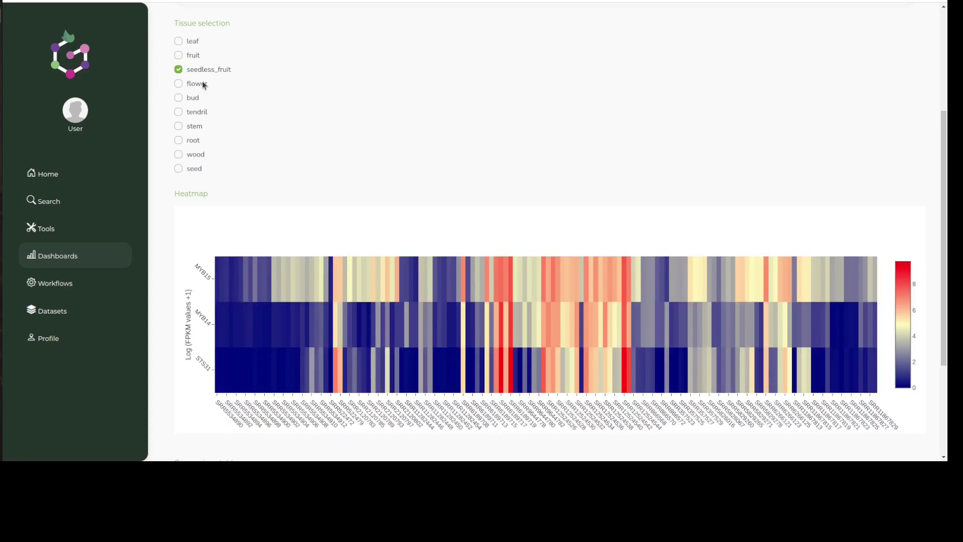
click(182, 56)
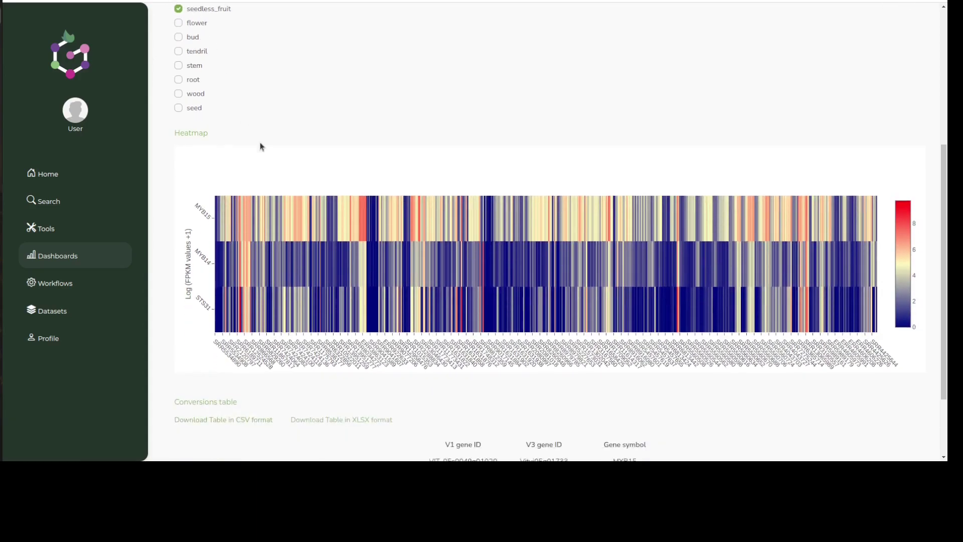
- Remove MYB15, MYB14 and STS31 from the gene list
scroll(260, 146, down, 2)
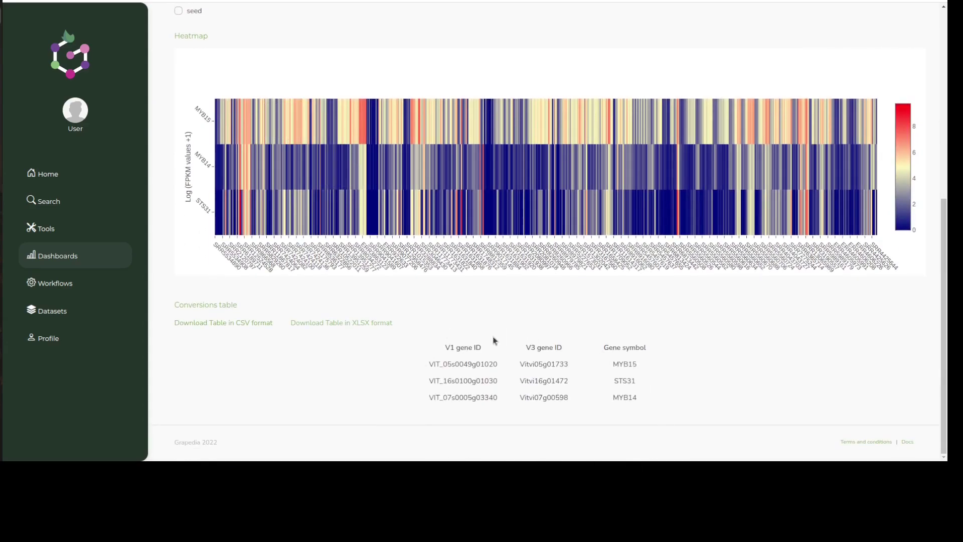
scroll(608, 419, up, 7)
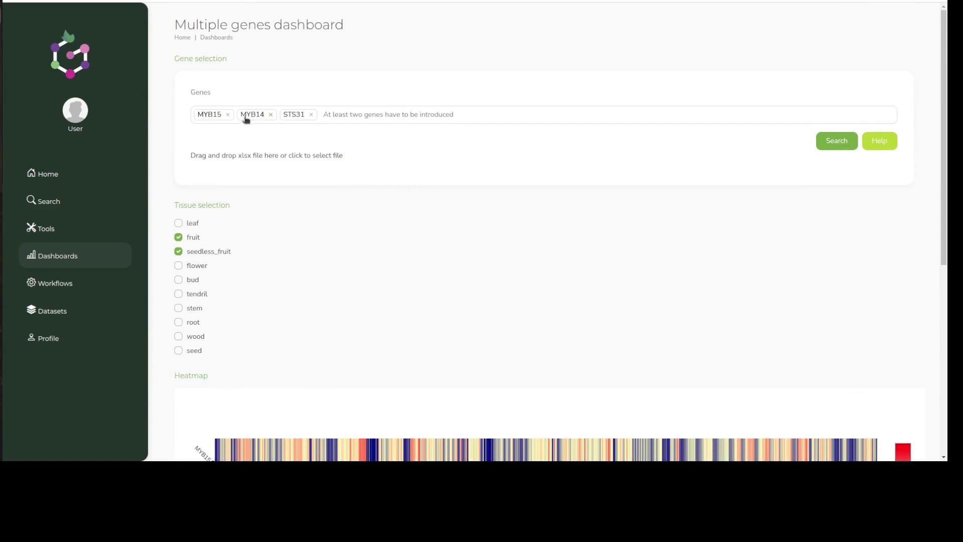
click(226, 115)
click(227, 115)
click(227, 115)
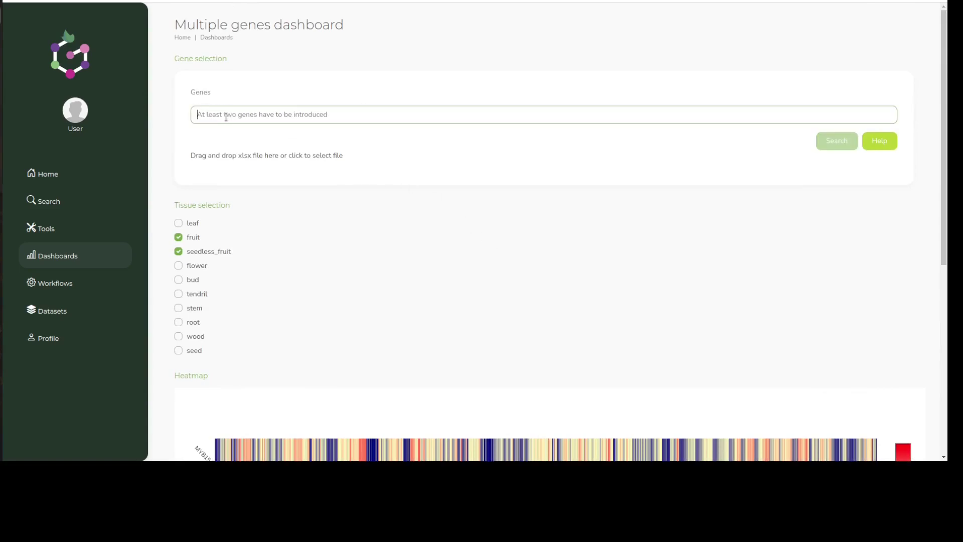
- Switch to LibreOffice Calc and select column A holding the seven gene names
click(5, 217)
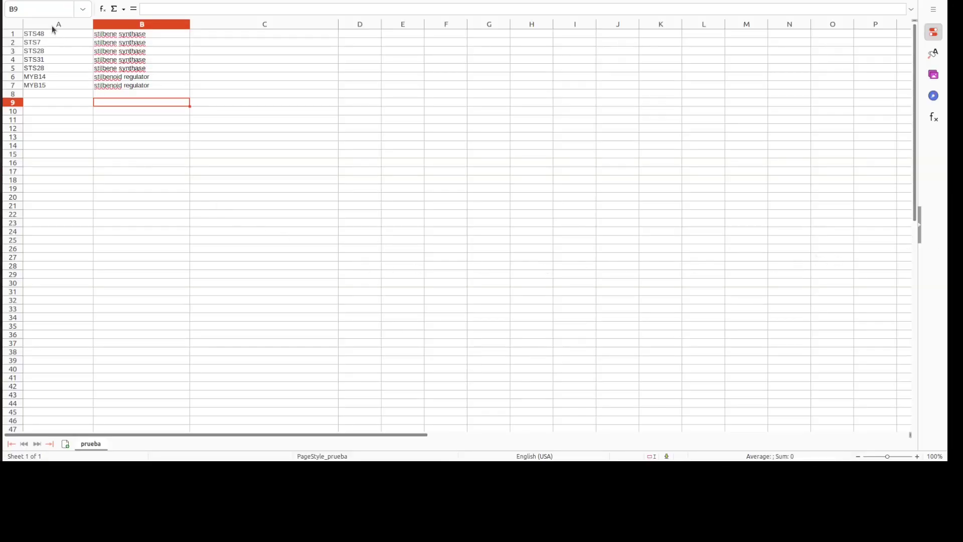
click(53, 25)
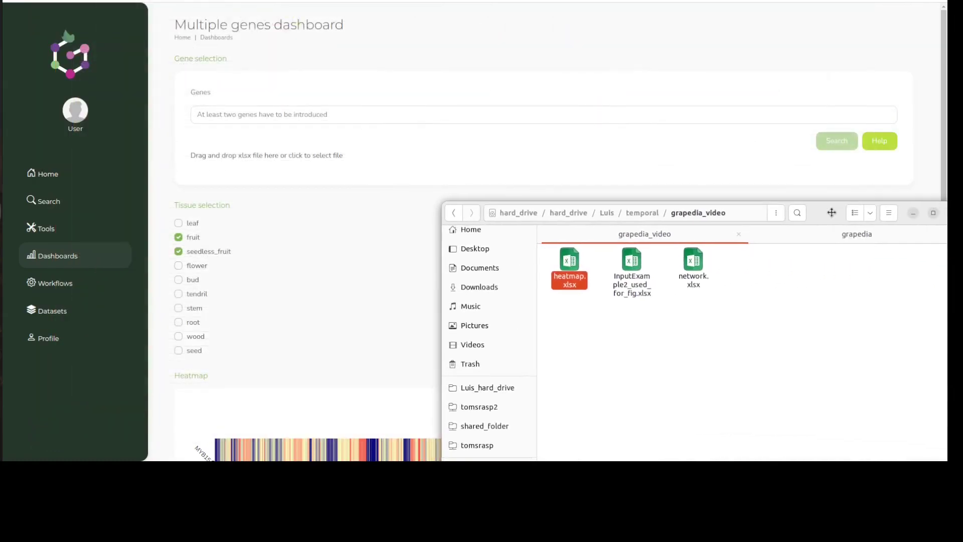
- Load the seven genes from heatmap.xlsx into the gene list via the drop zone
drag(570, 261, 249, 154)
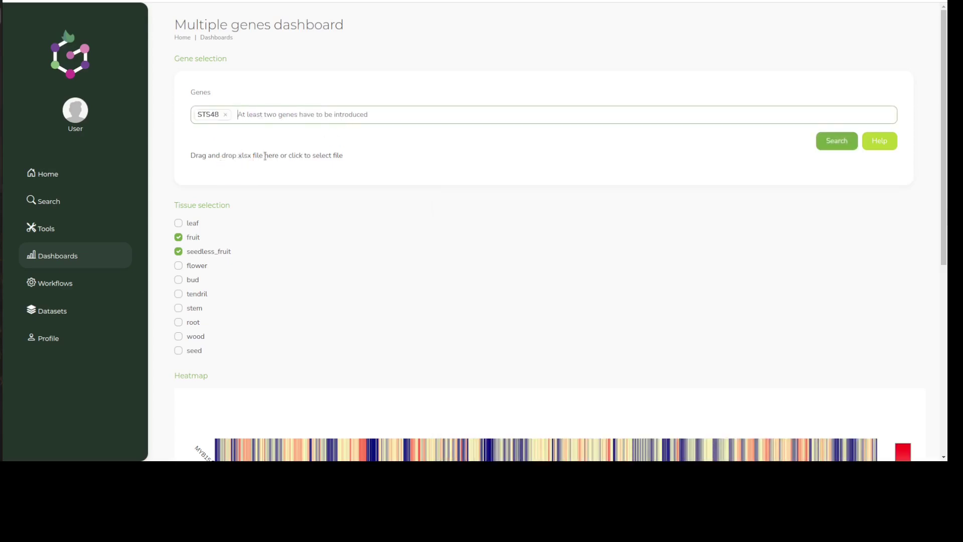
click(274, 159)
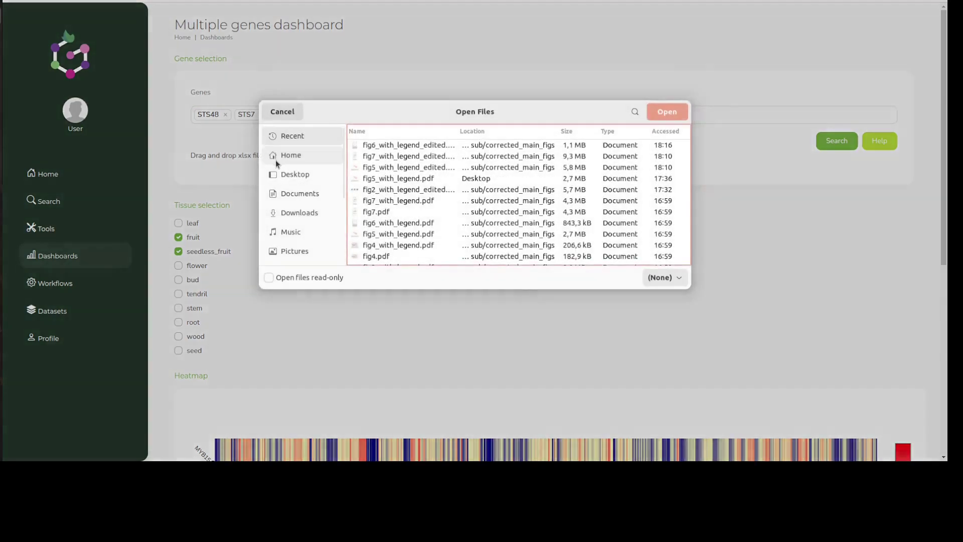
click(280, 113)
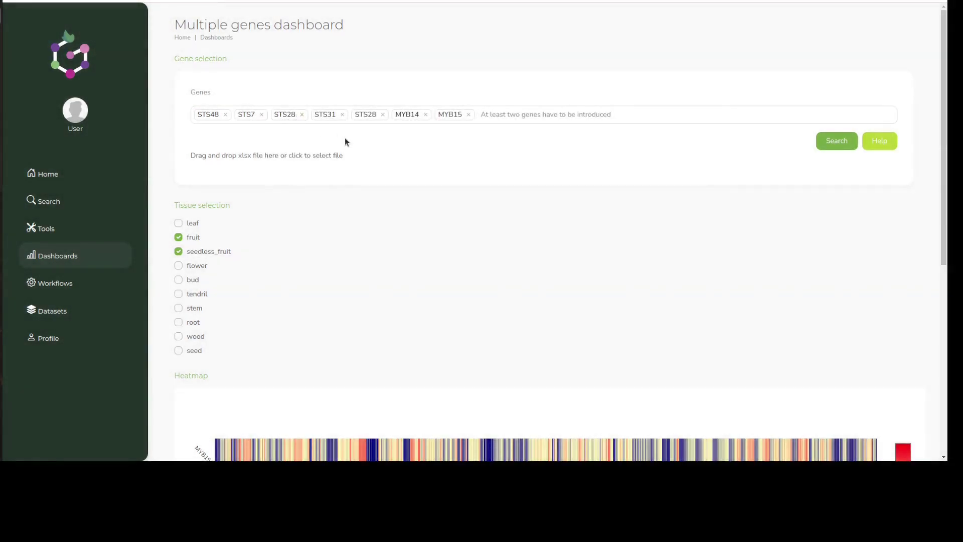
- Generate and review the heatmap and V1-to-V3 conversions table for the seven uploaded genes
click(843, 145)
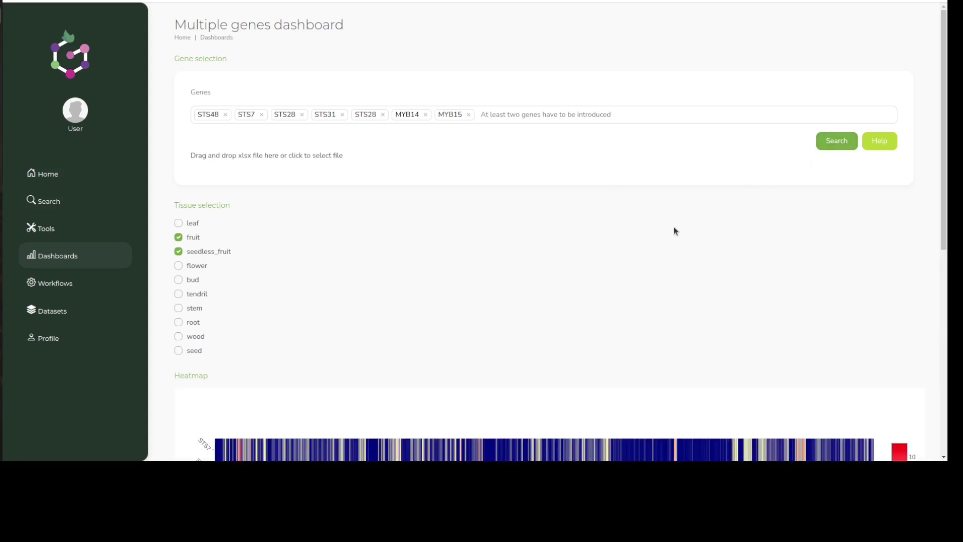
scroll(675, 230, down, 3)
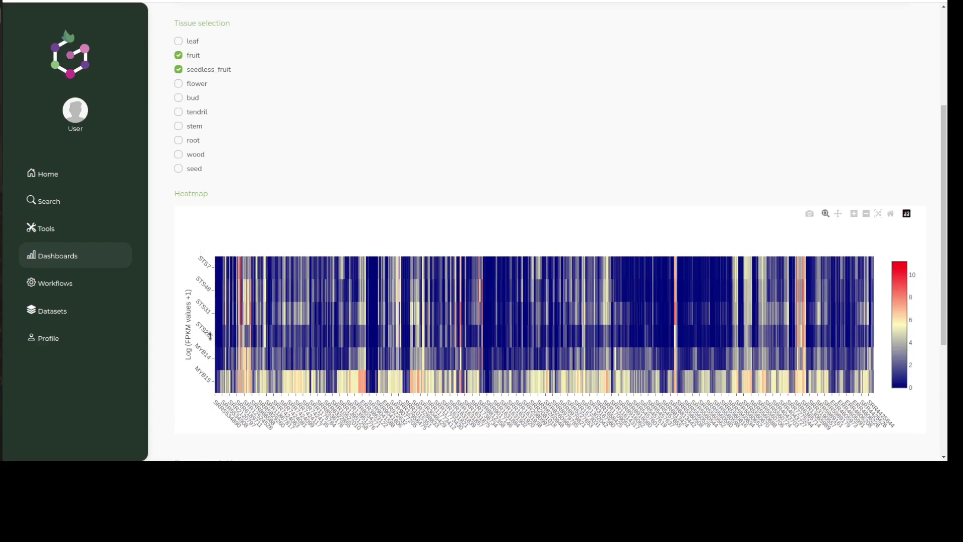
scroll(279, 259, down, 1)
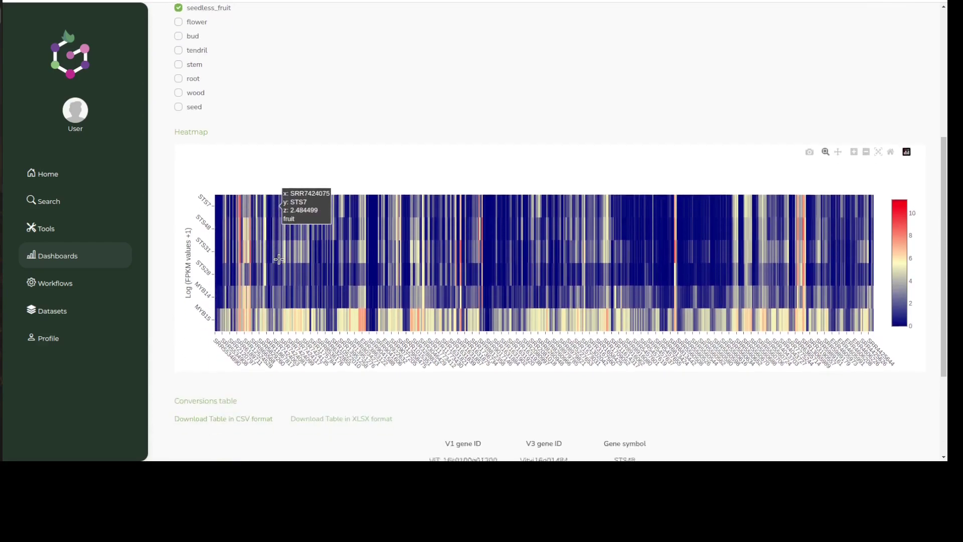
scroll(279, 259, down, 3)
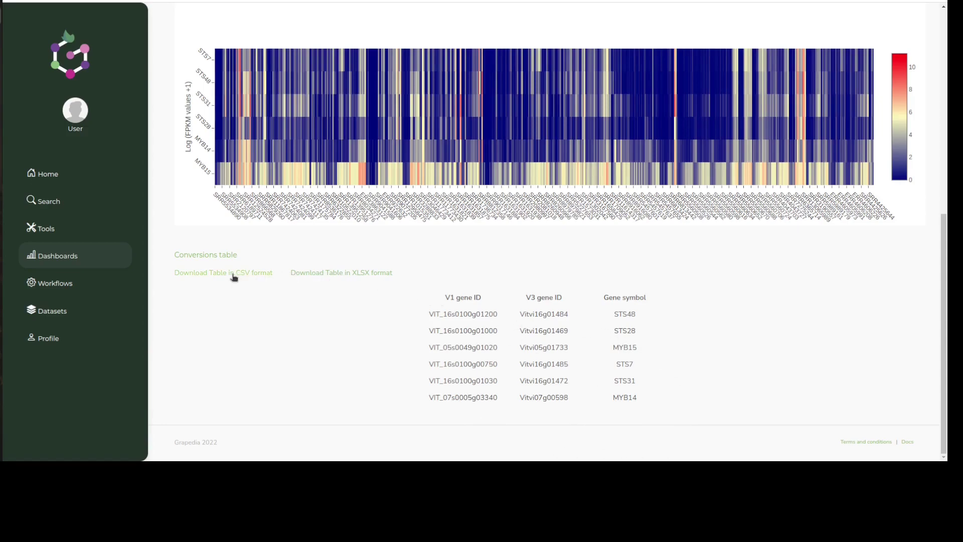
scroll(372, 296, up, 8)
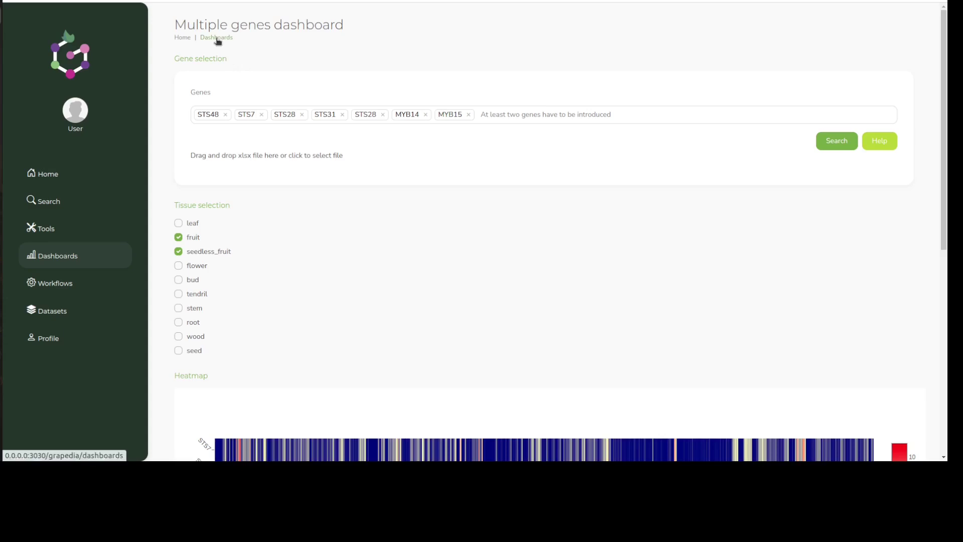
- Switch the heatmap tissues to leaf only, dropping fruit and seedless_fruit
scroll(249, 156, down, 3)
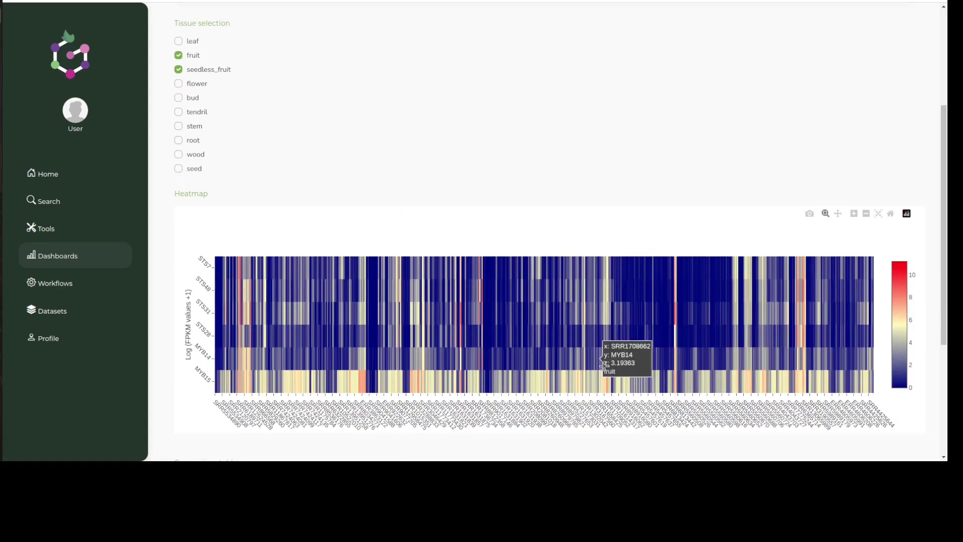
click(179, 42)
click(179, 58)
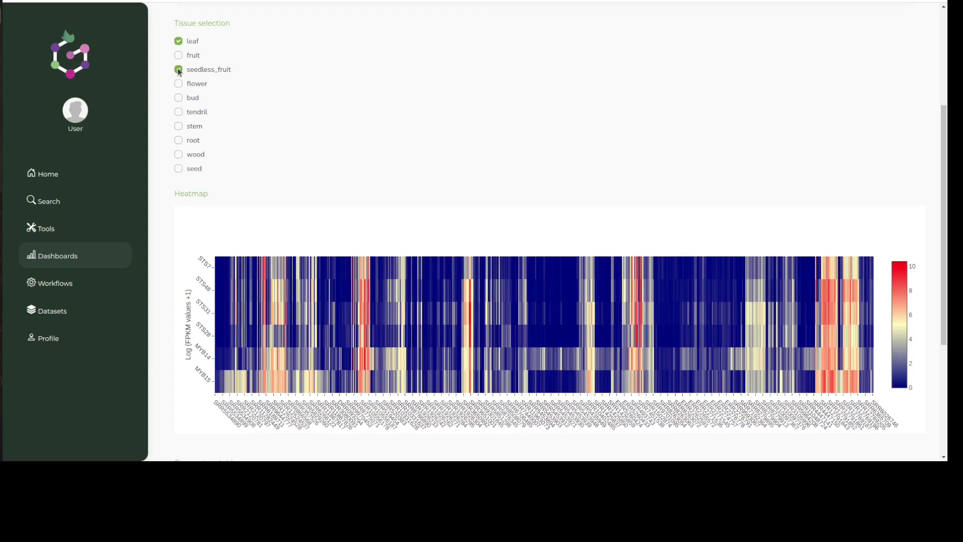
click(179, 70)
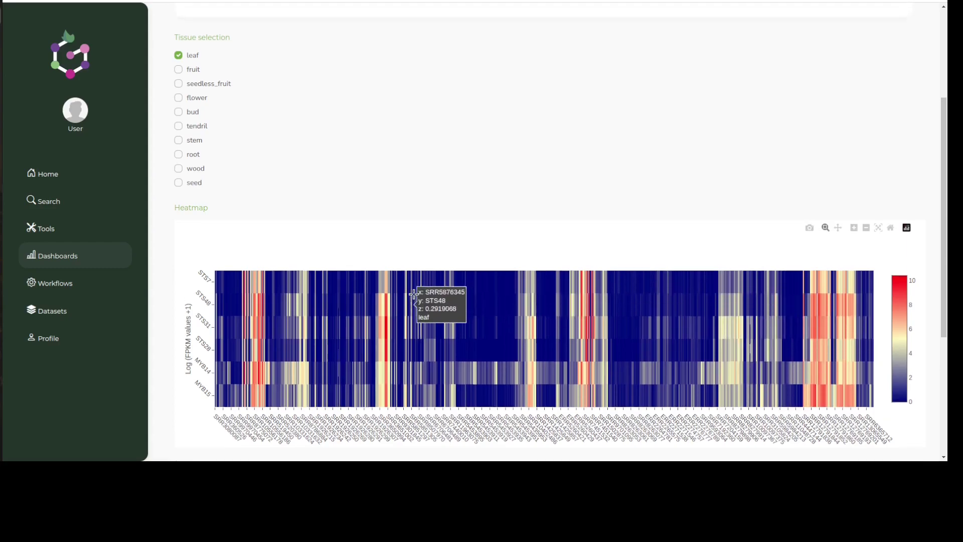
scroll(413, 293, up, 4)
click(227, 37)
- Load the Excel gene list into the Networks dashboard and build their co-expression networks
click(784, 161)
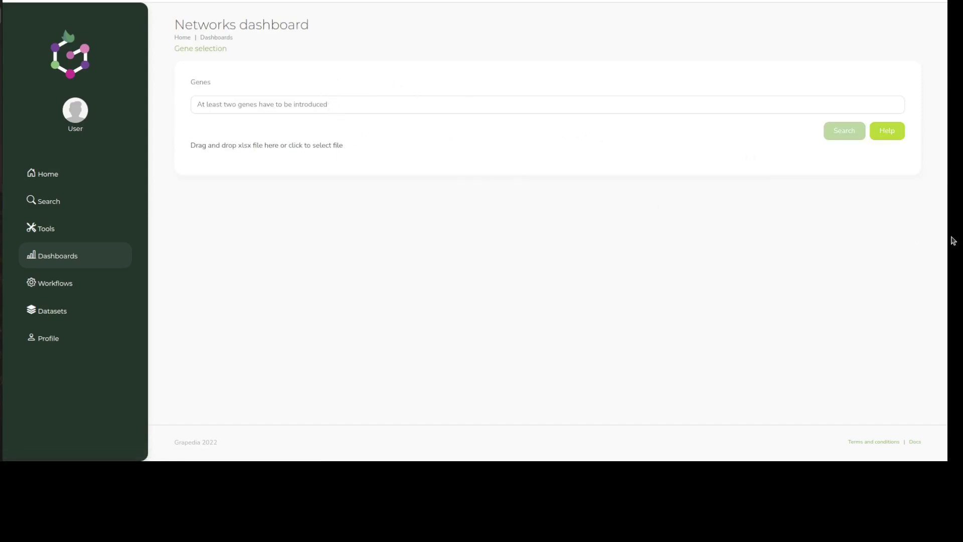
click(956, 266)
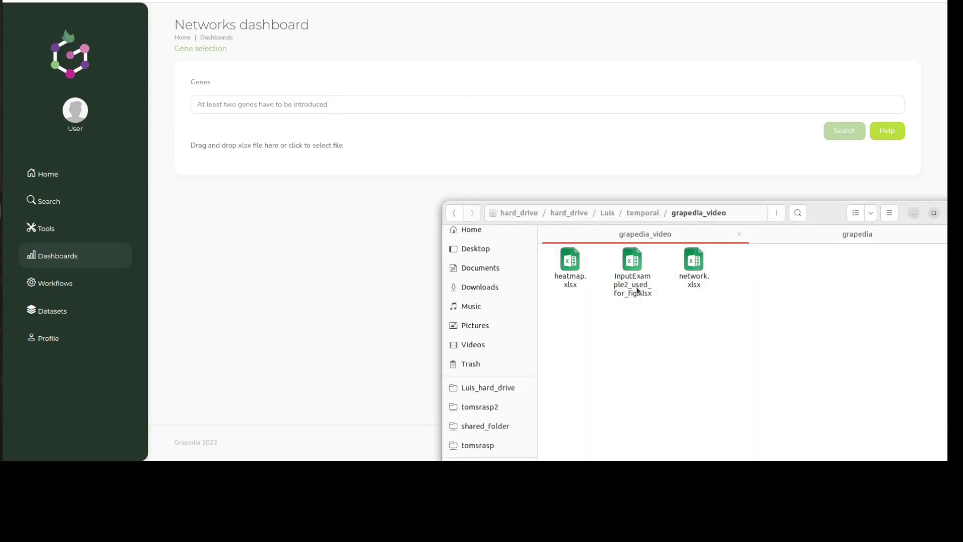
drag(571, 269, 280, 106)
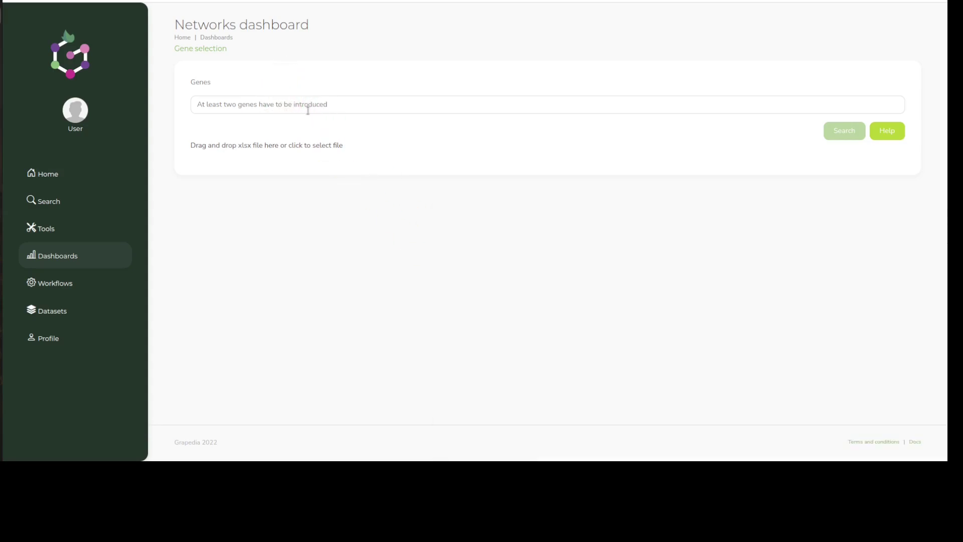
click(308, 110)
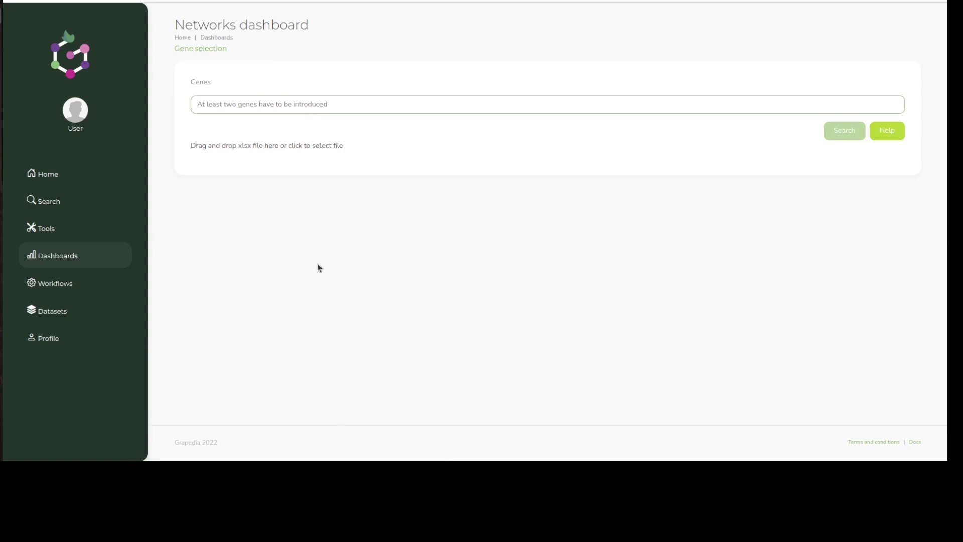
click(247, 145)
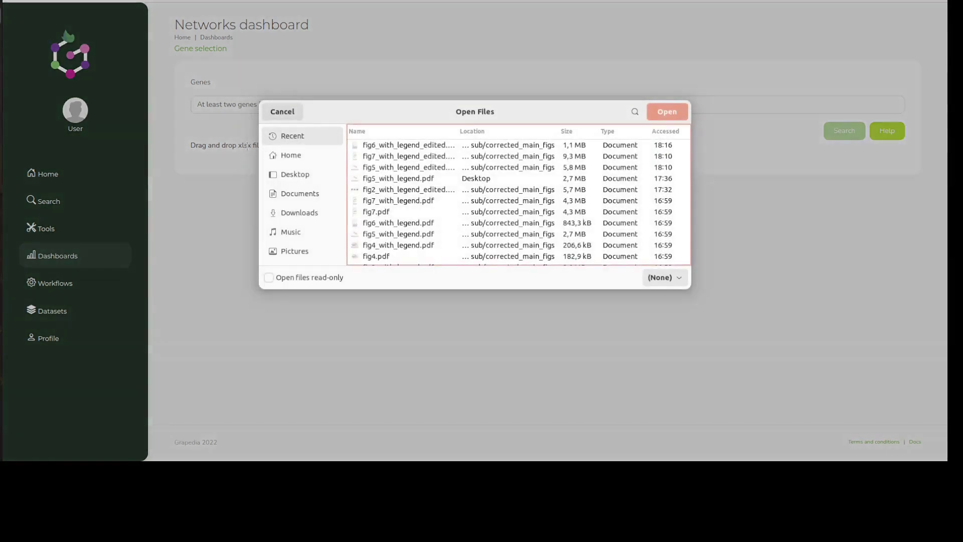
scroll(420, 210, down, 4)
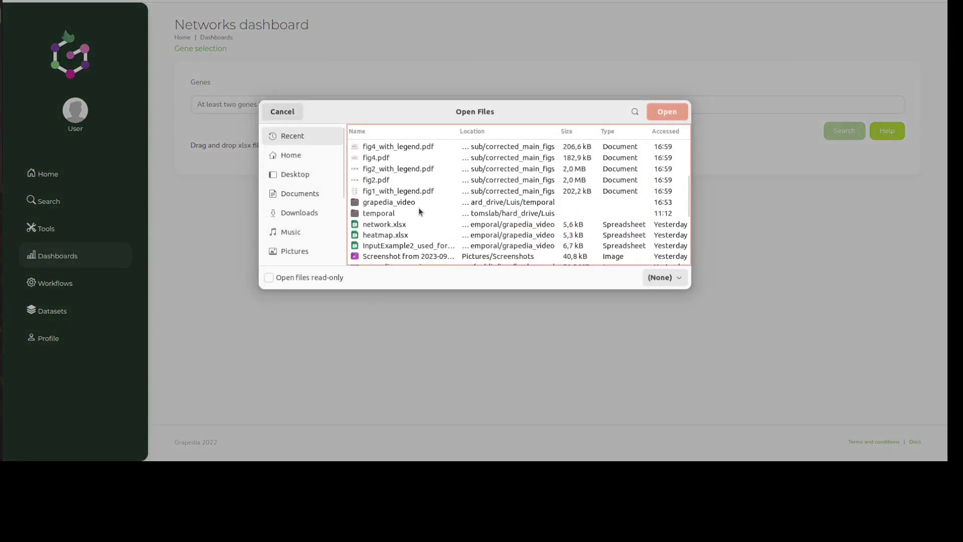
scroll(410, 203, down, 2)
double_click(390, 198)
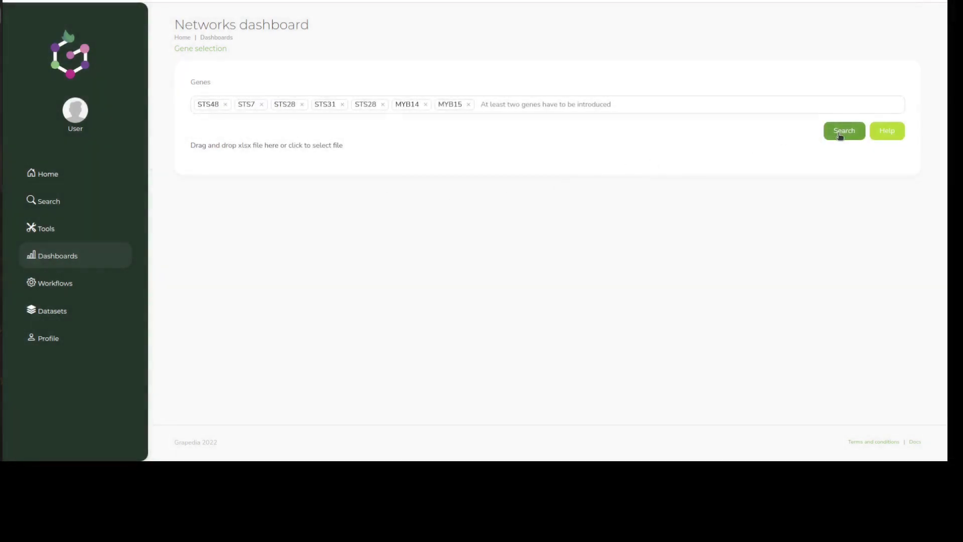
click(841, 135)
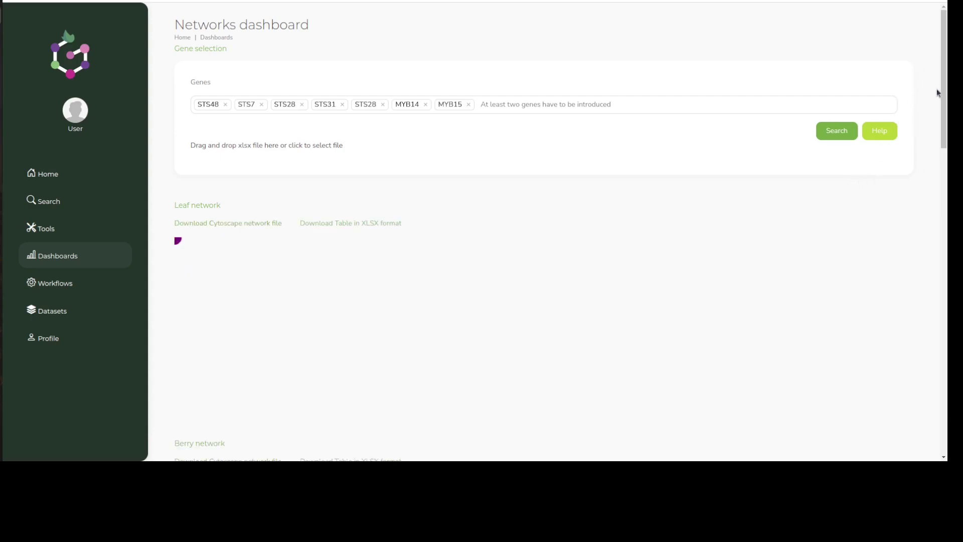
- Spread out the Leaf network, nudging STS28 and pulling STS7 and STS48 out of the cluster
scroll(673, 160, down, 3)
scroll(502, 211, up, 3)
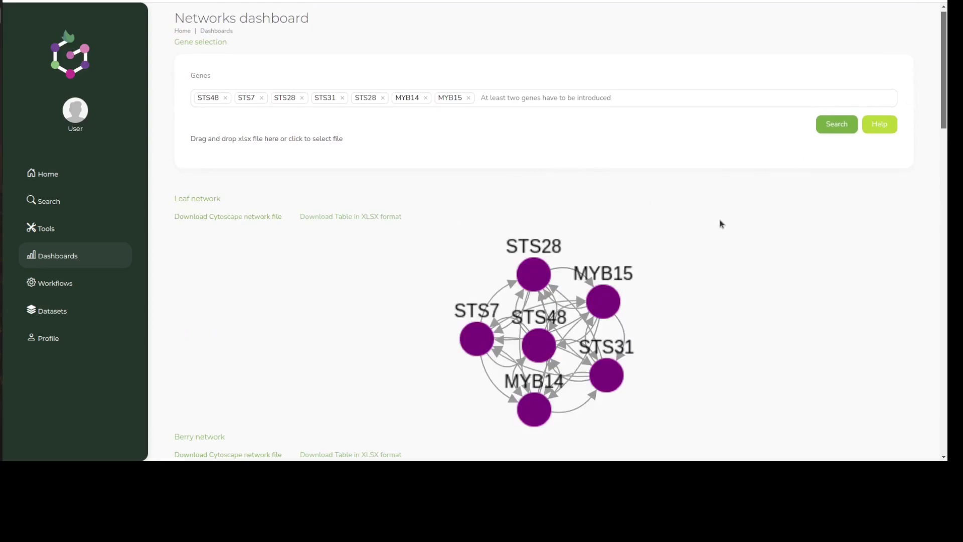
scroll(722, 224, down, 1)
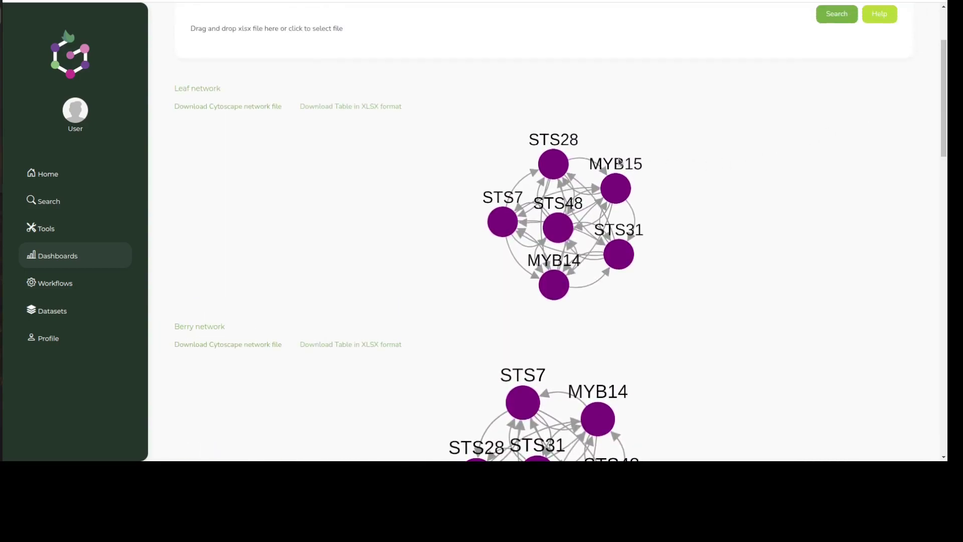
drag(551, 160, 521, 166)
drag(503, 221, 334, 256)
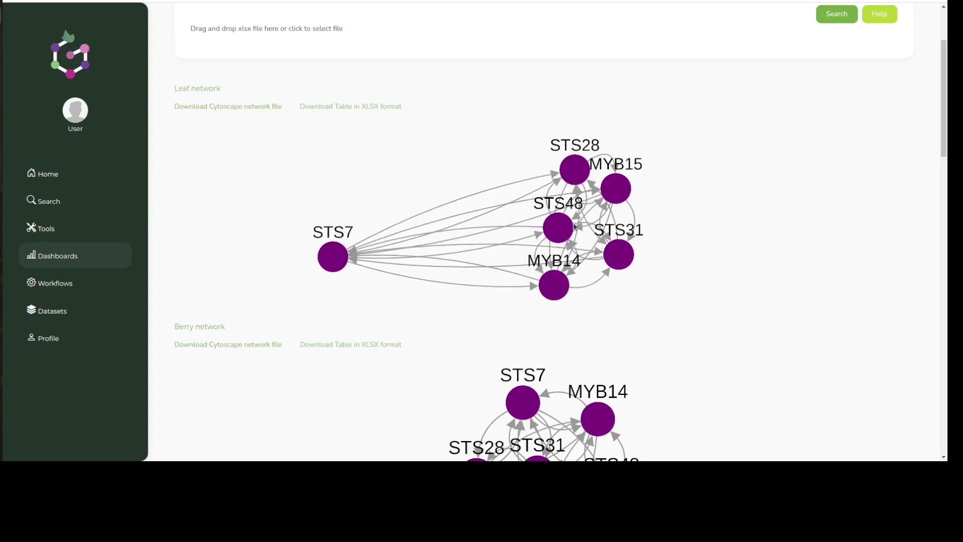
drag(559, 227, 462, 158)
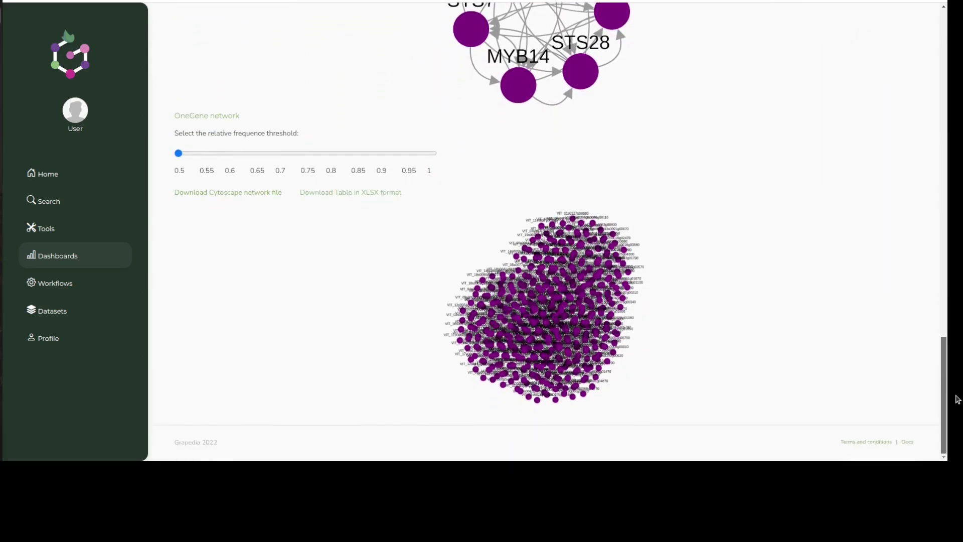
- Bring the OneGene network back into view and raise its frequency threshold to 1
click(310, 297)
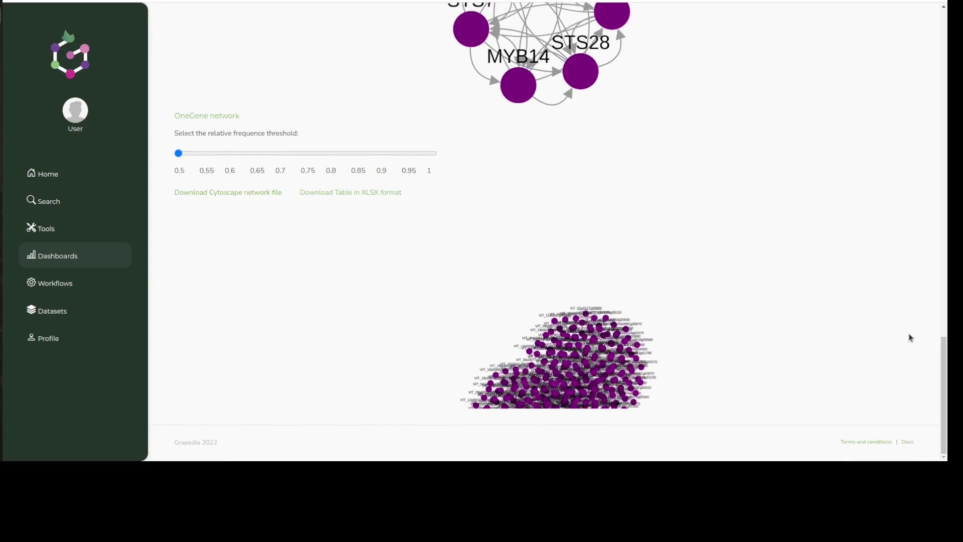
drag(488, 320, 441, 234)
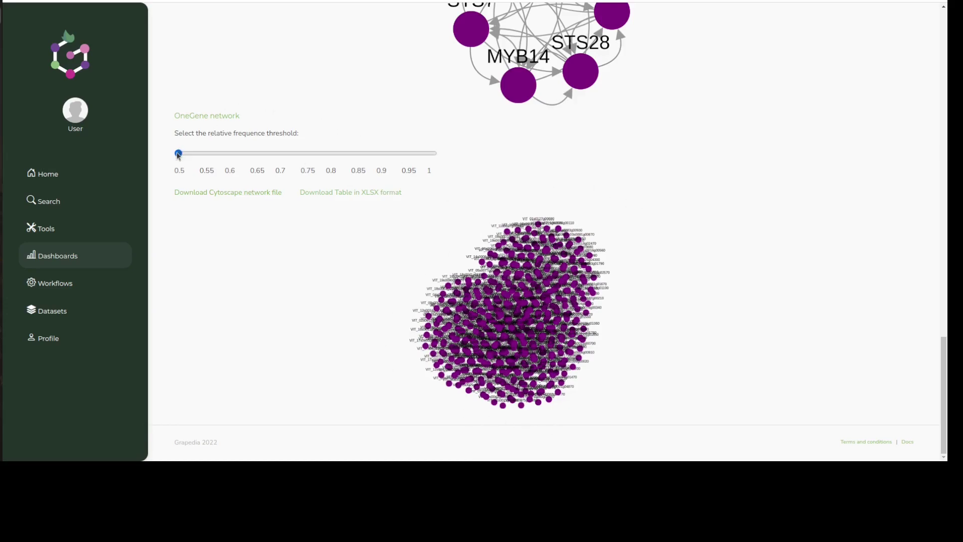
drag(179, 153, 428, 155)
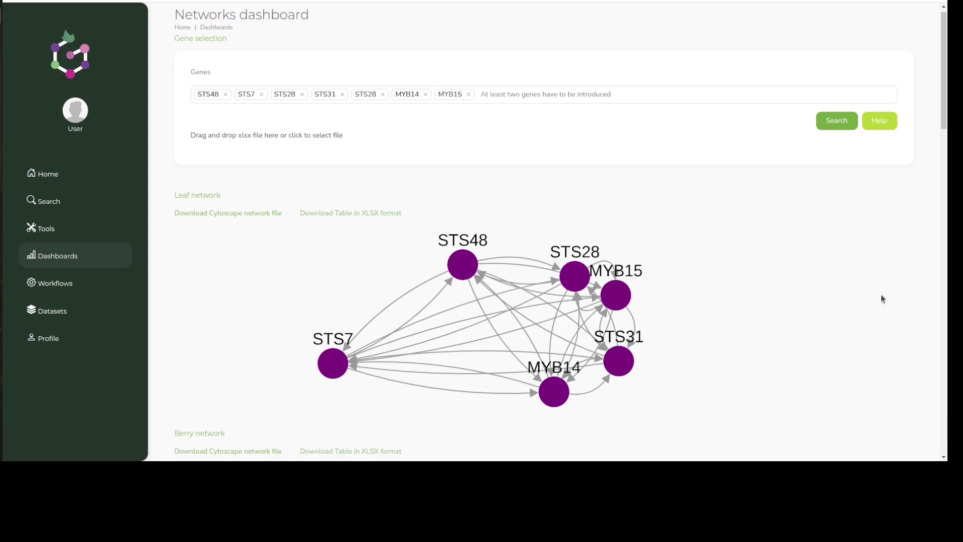
click(951, 281)
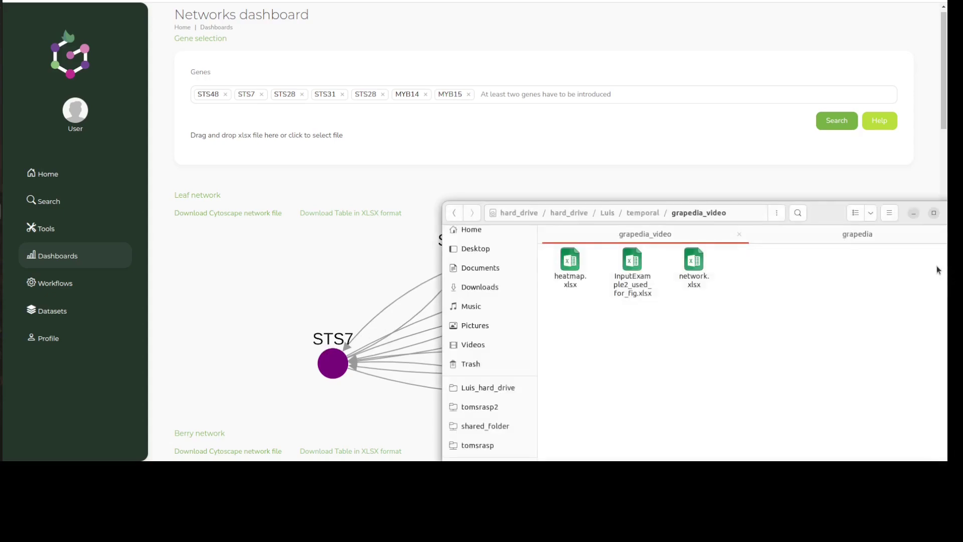
double_click(694, 261)
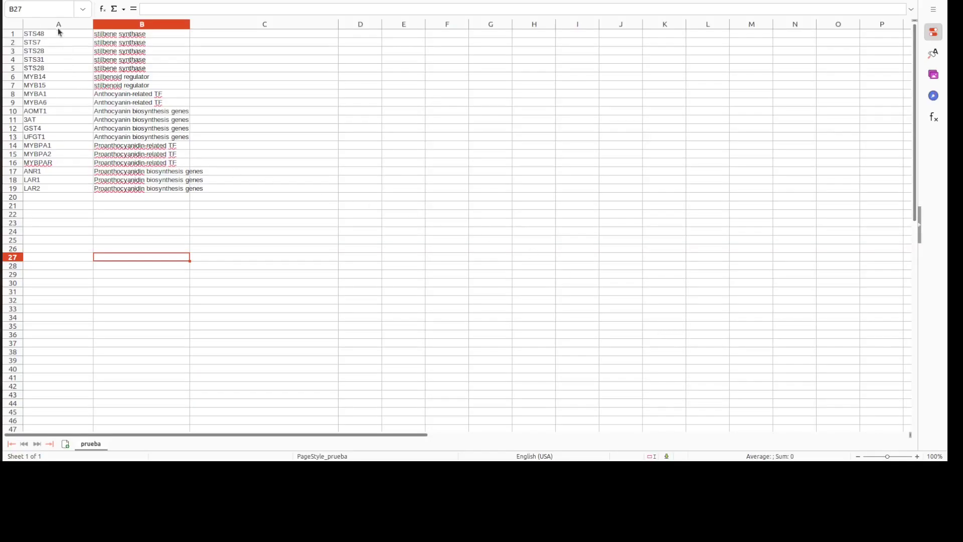
click(59, 25)
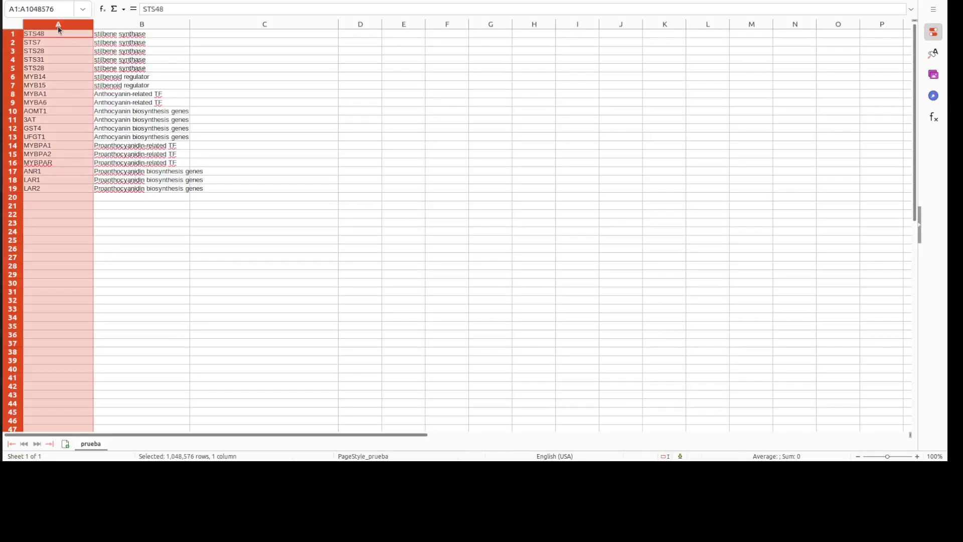
click(44, 51)
drag(41, 34, 51, 189)
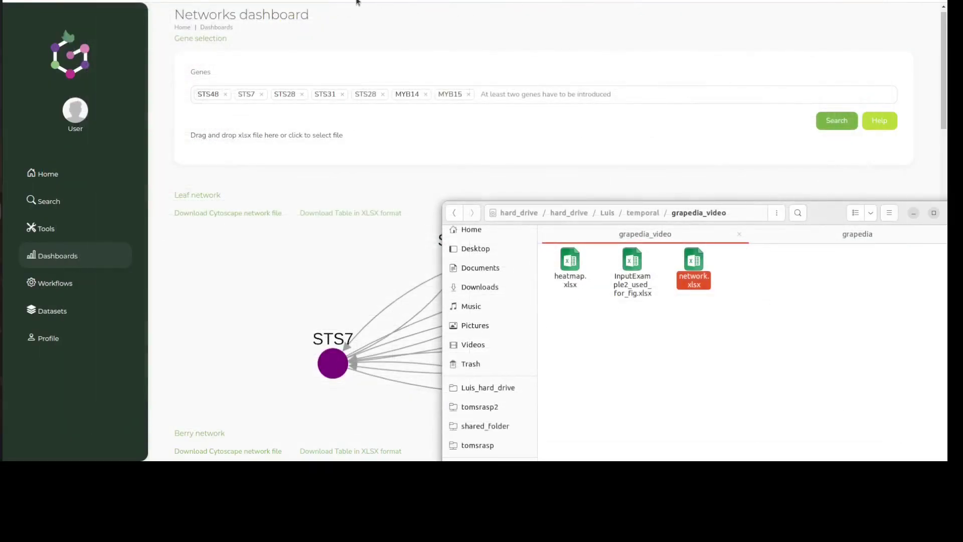
- Load the 19-gene list from network.xlsx and search to build its co-expression networks
scroll(331, 8, up, 1)
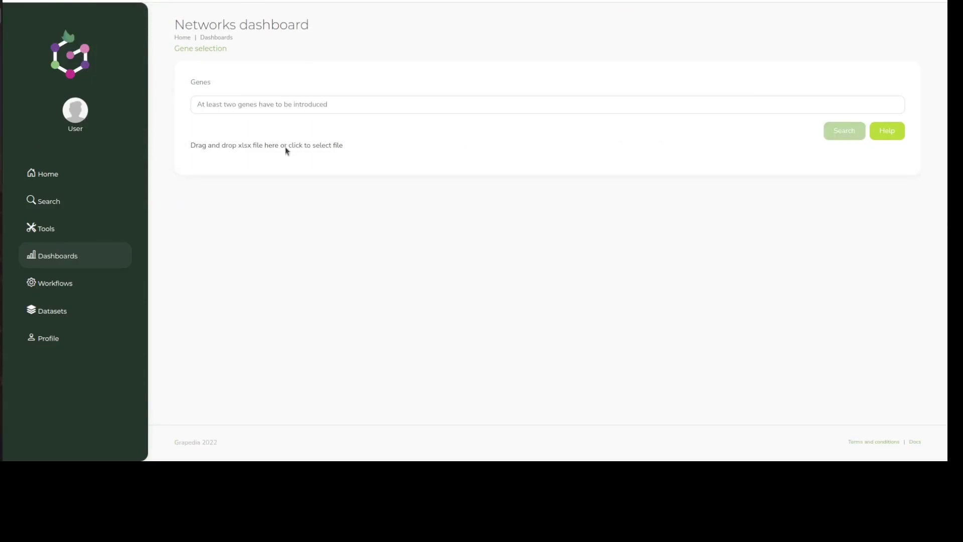
click(287, 146)
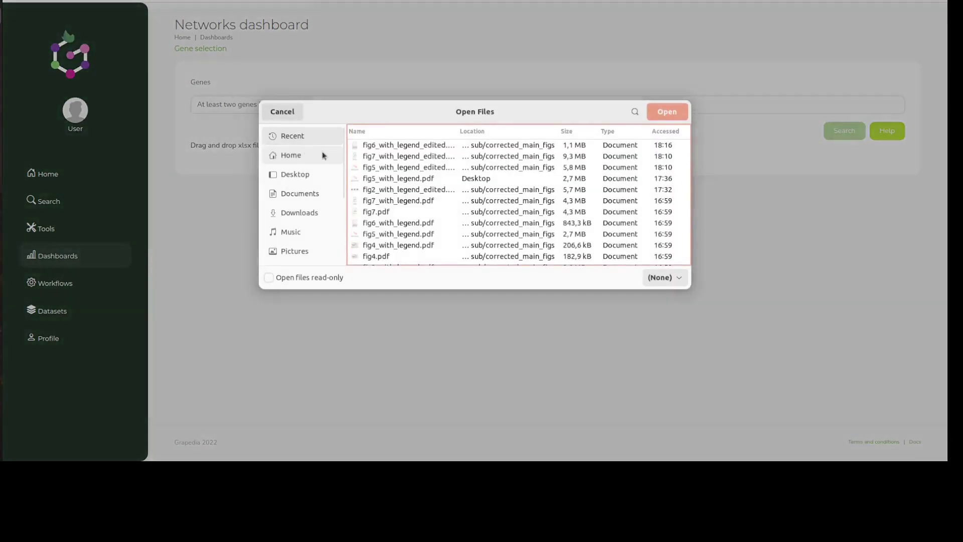
scroll(449, 196, down, 2)
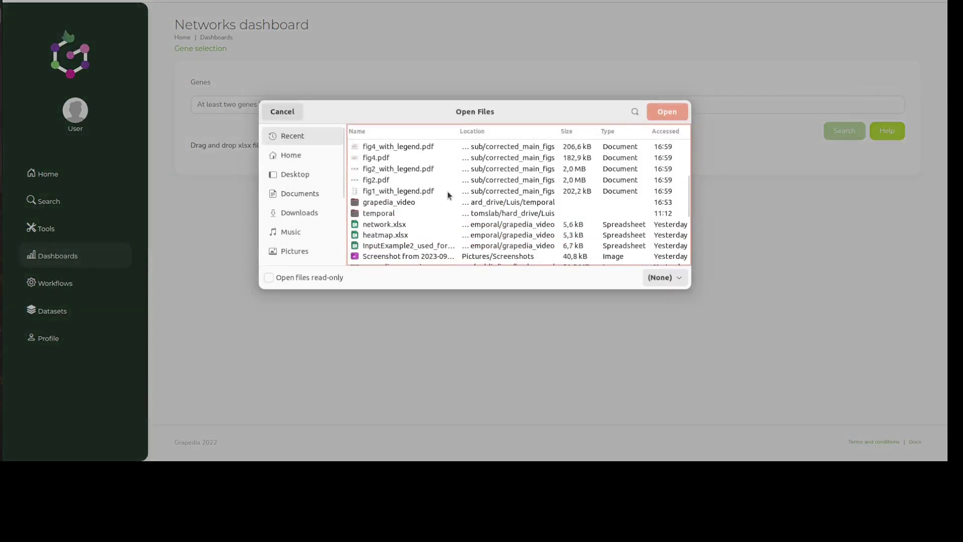
double_click(379, 226)
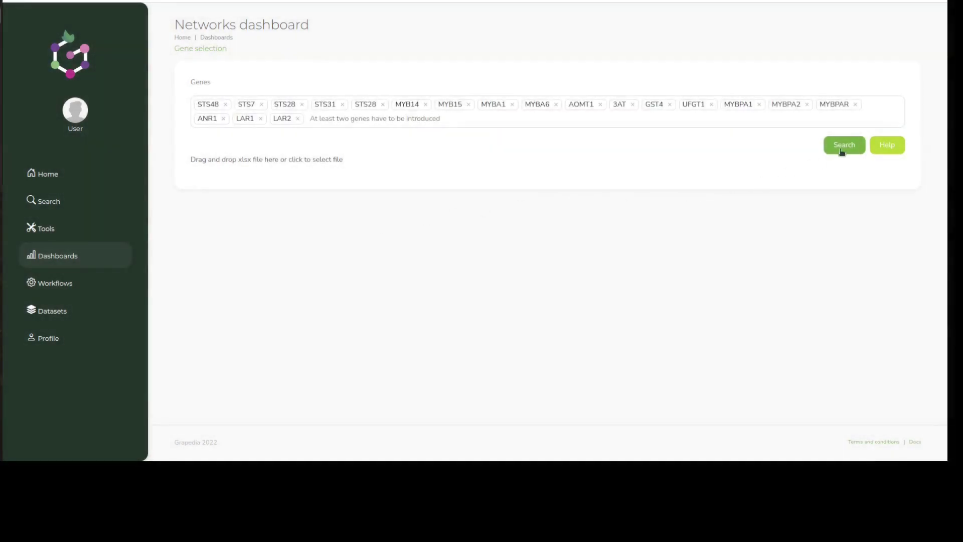
click(842, 147)
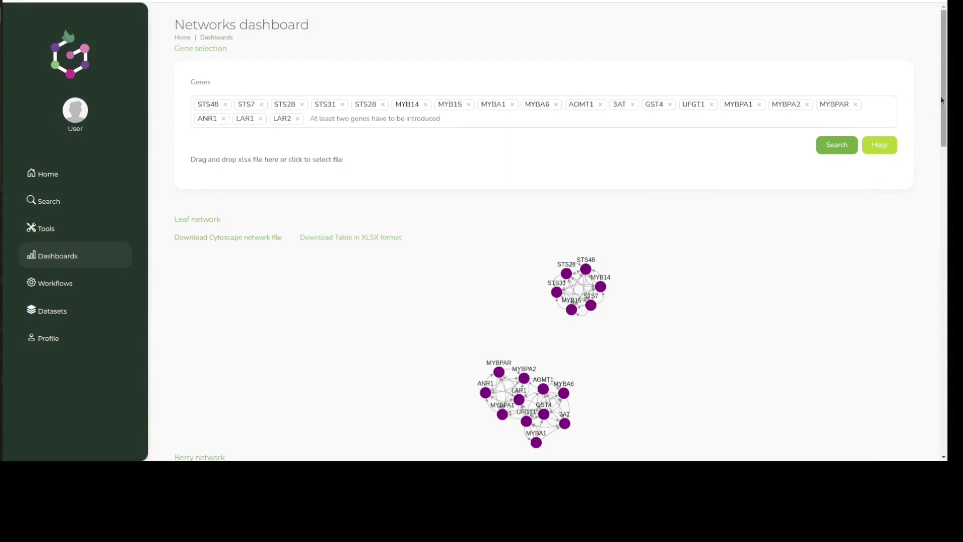
- Review the Root and Tissue-independent networks, then go back to the Grapedia home page
drag(944, 106, 942, 144)
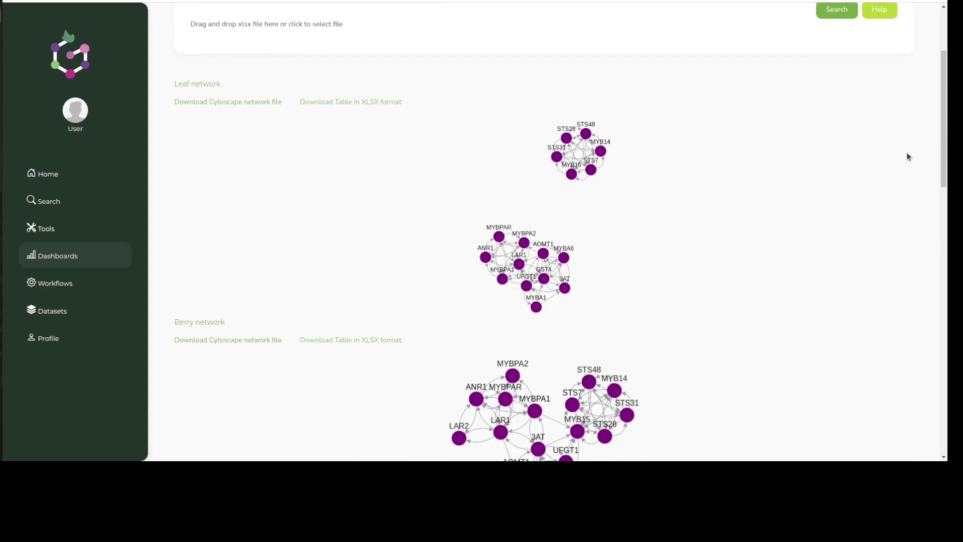
drag(944, 117, 949, 183)
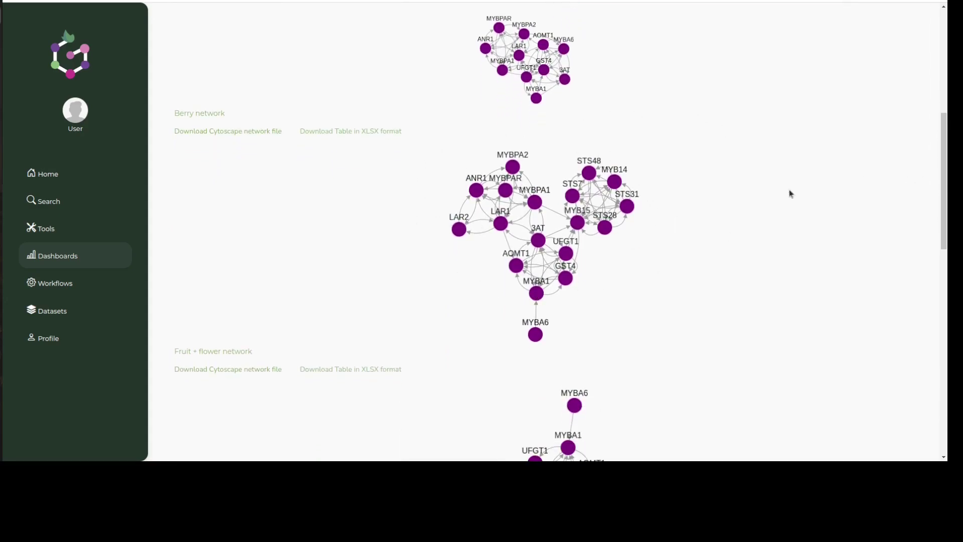
drag(942, 151, 948, 341)
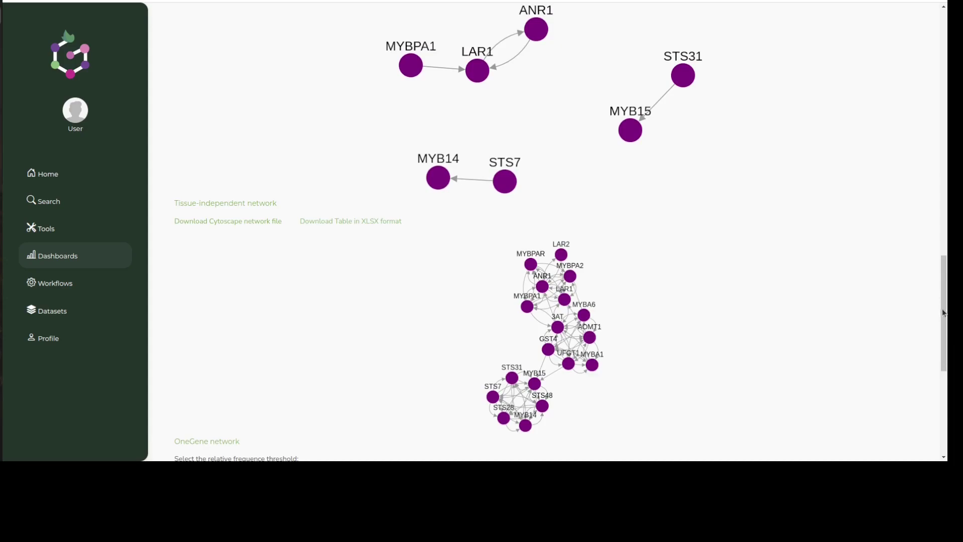
drag(944, 322, 908, 120)
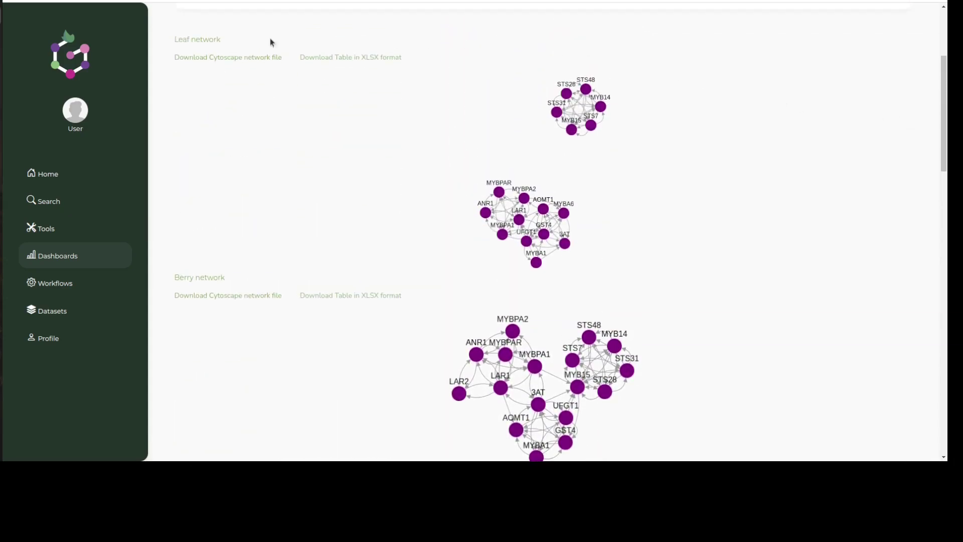
click(47, 175)
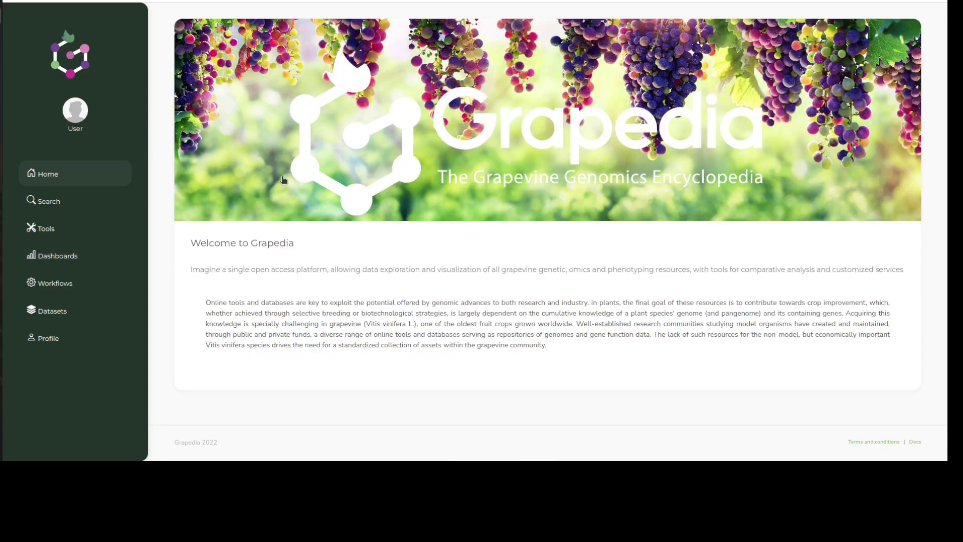